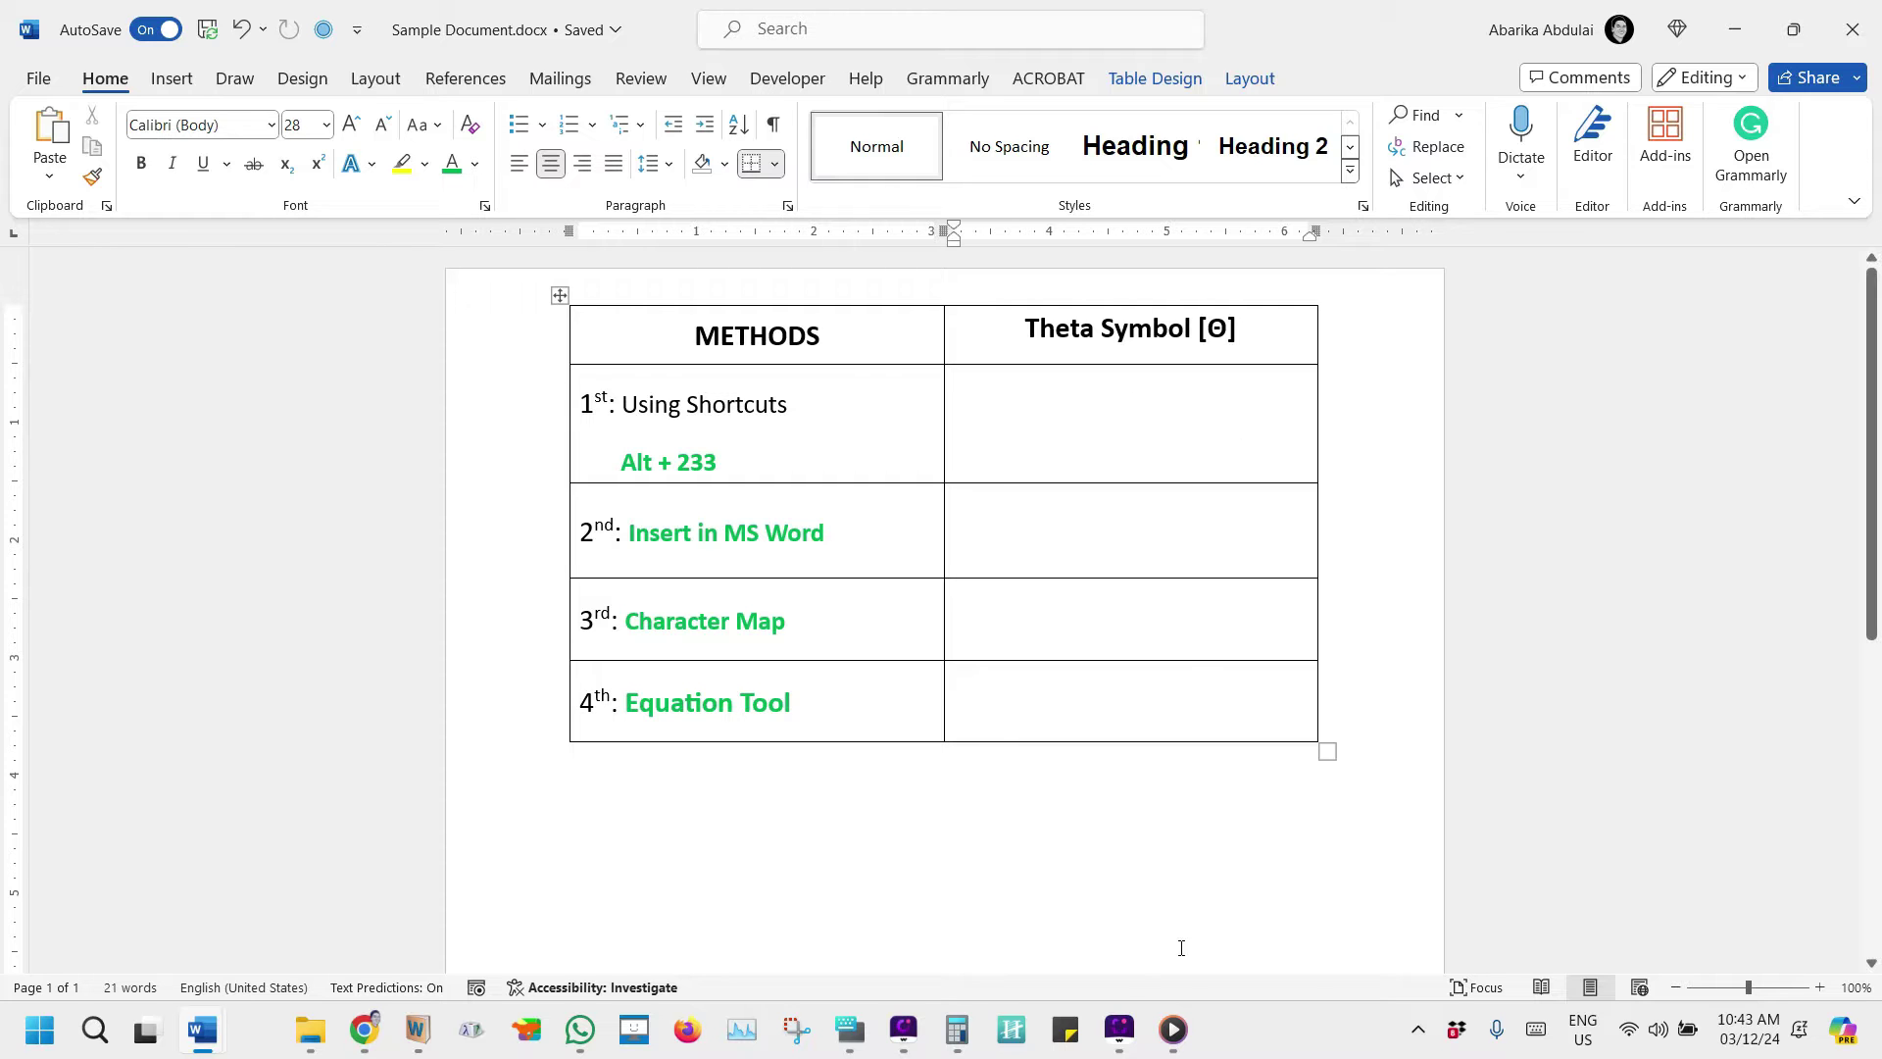
Enter two Alt+233 theta symbols in the Using Shortcuts cell via the On-Screen Keyboard.
left_click(851, 1030)
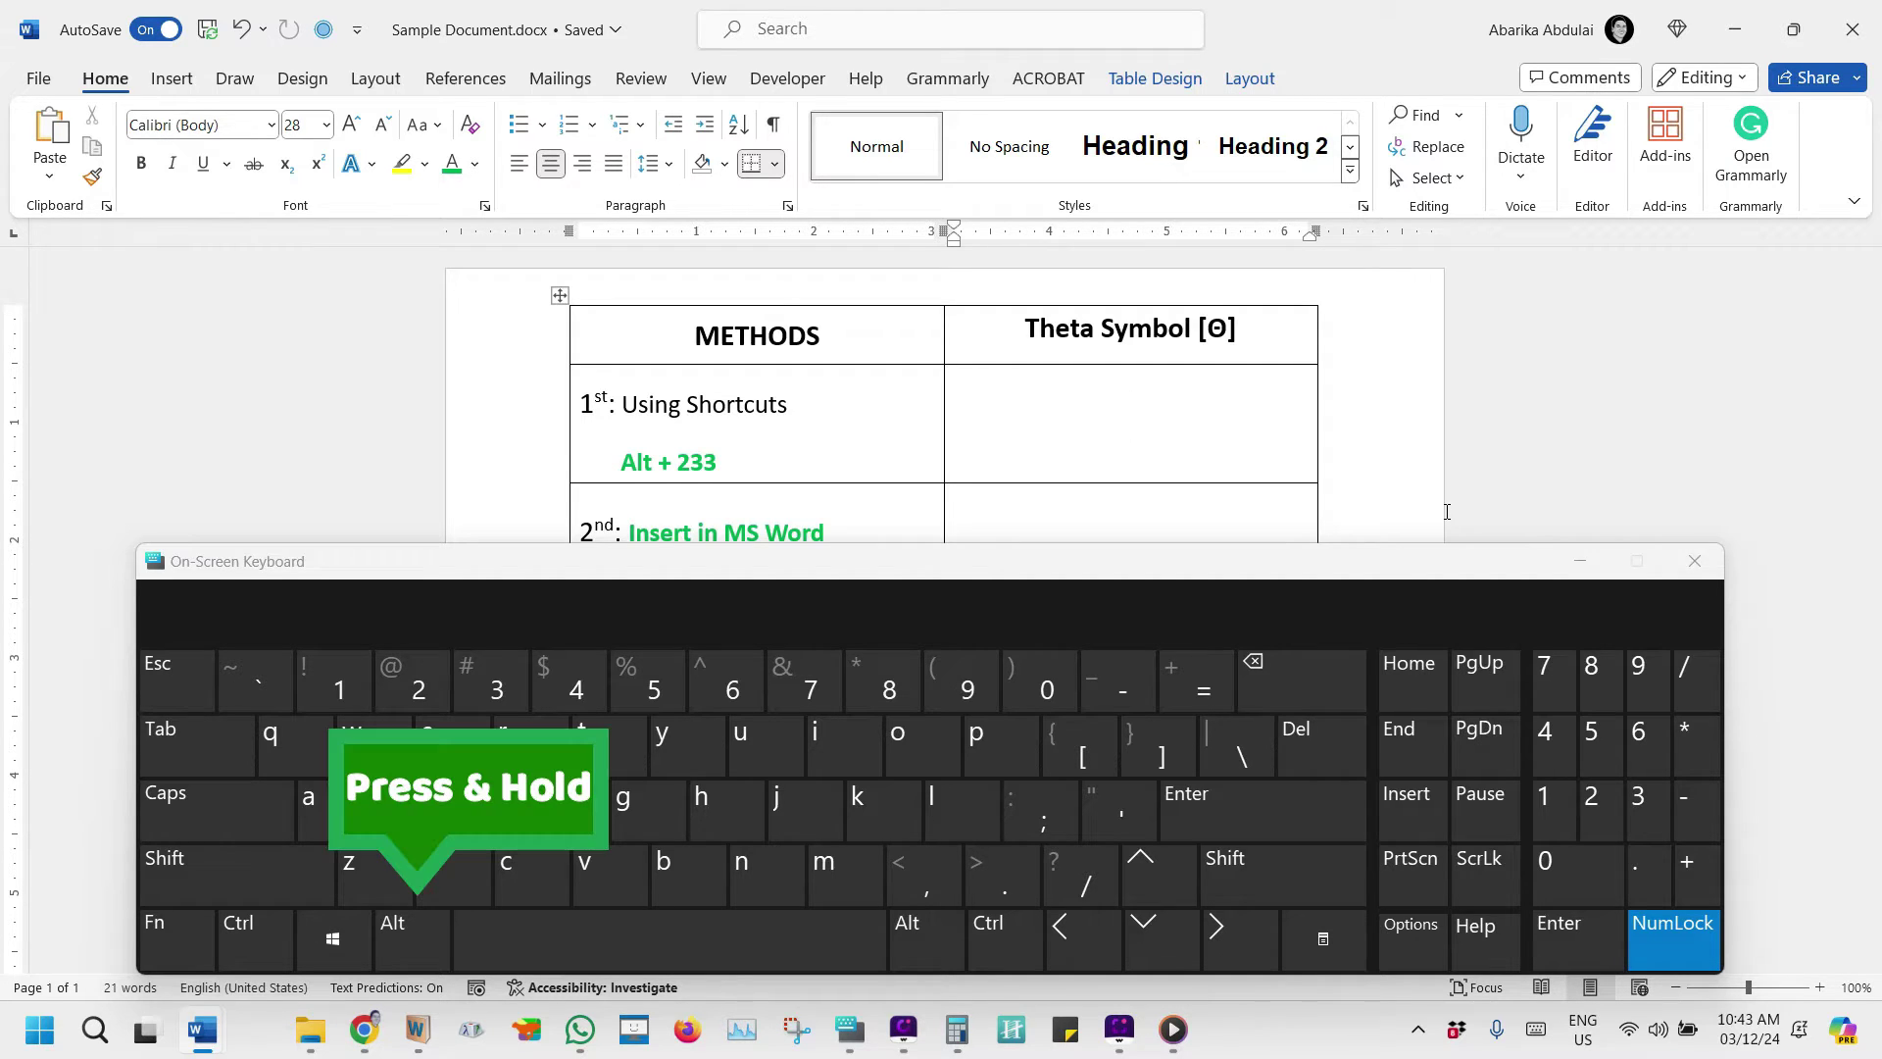
key("alt")
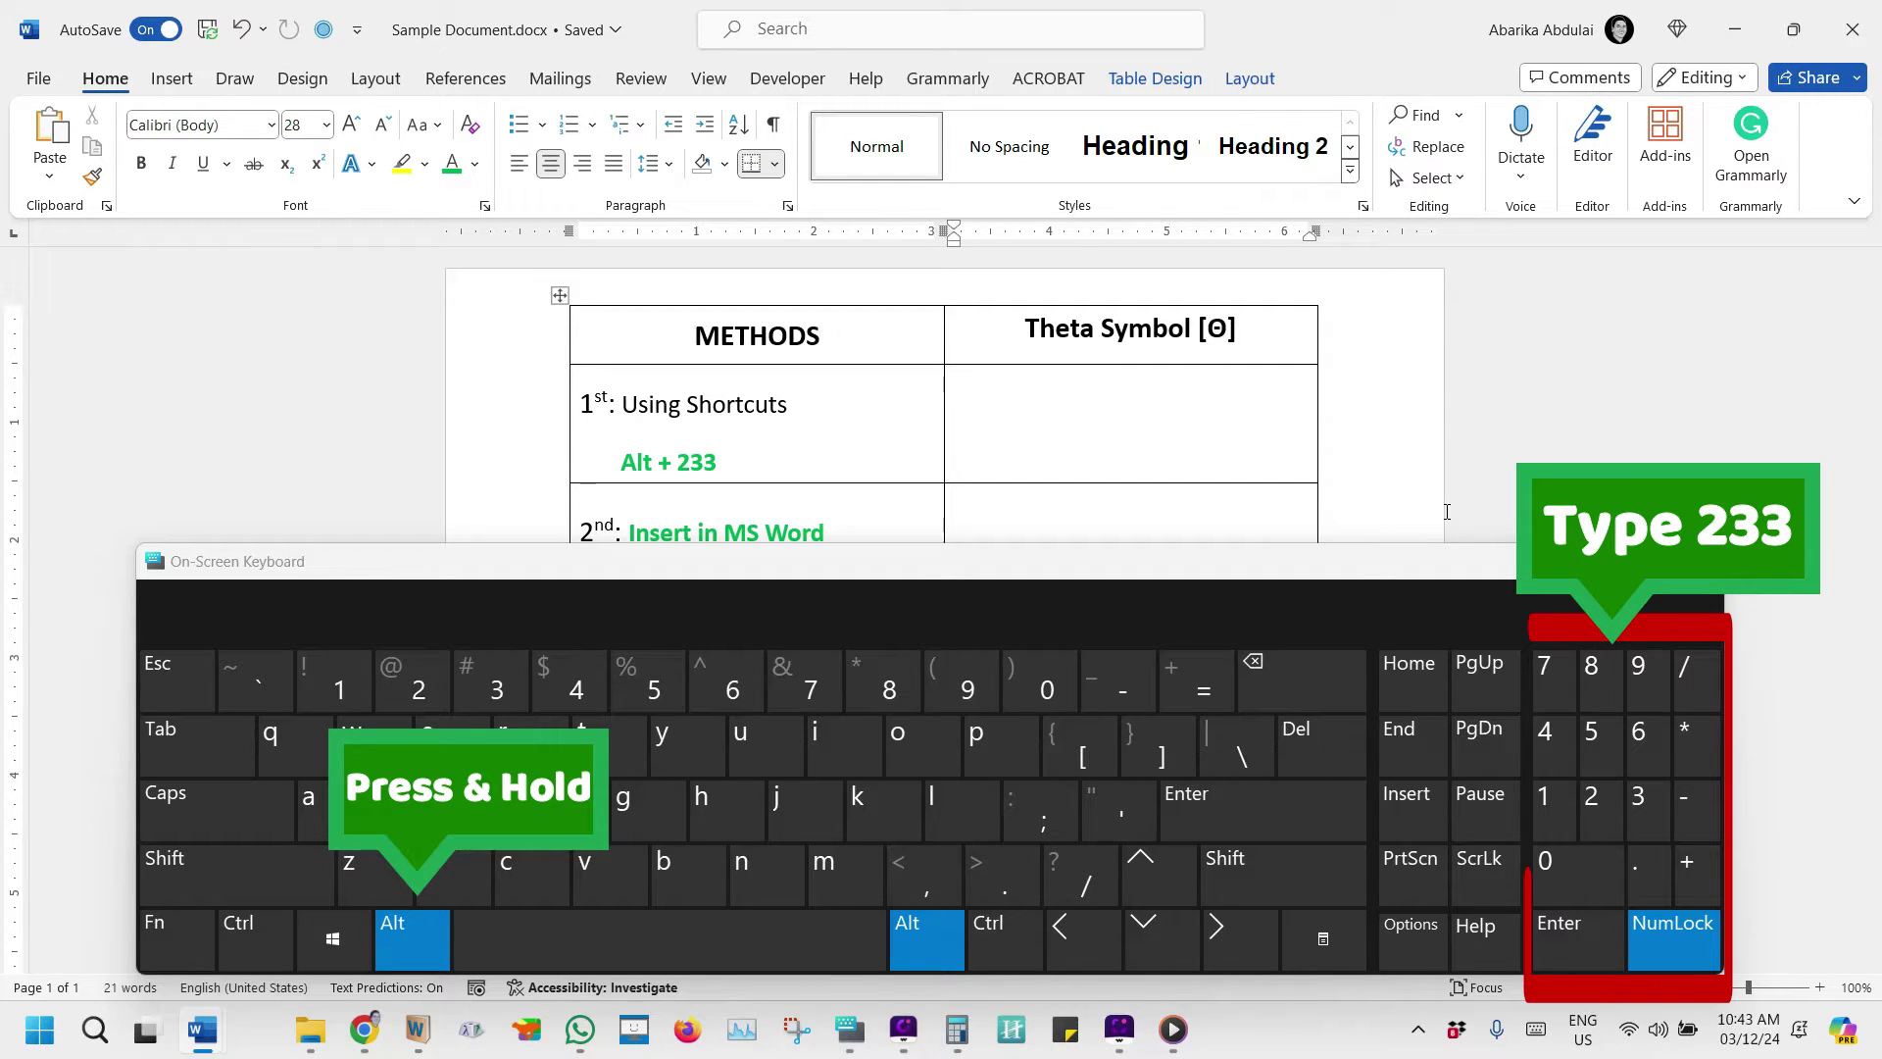
type("Θ")
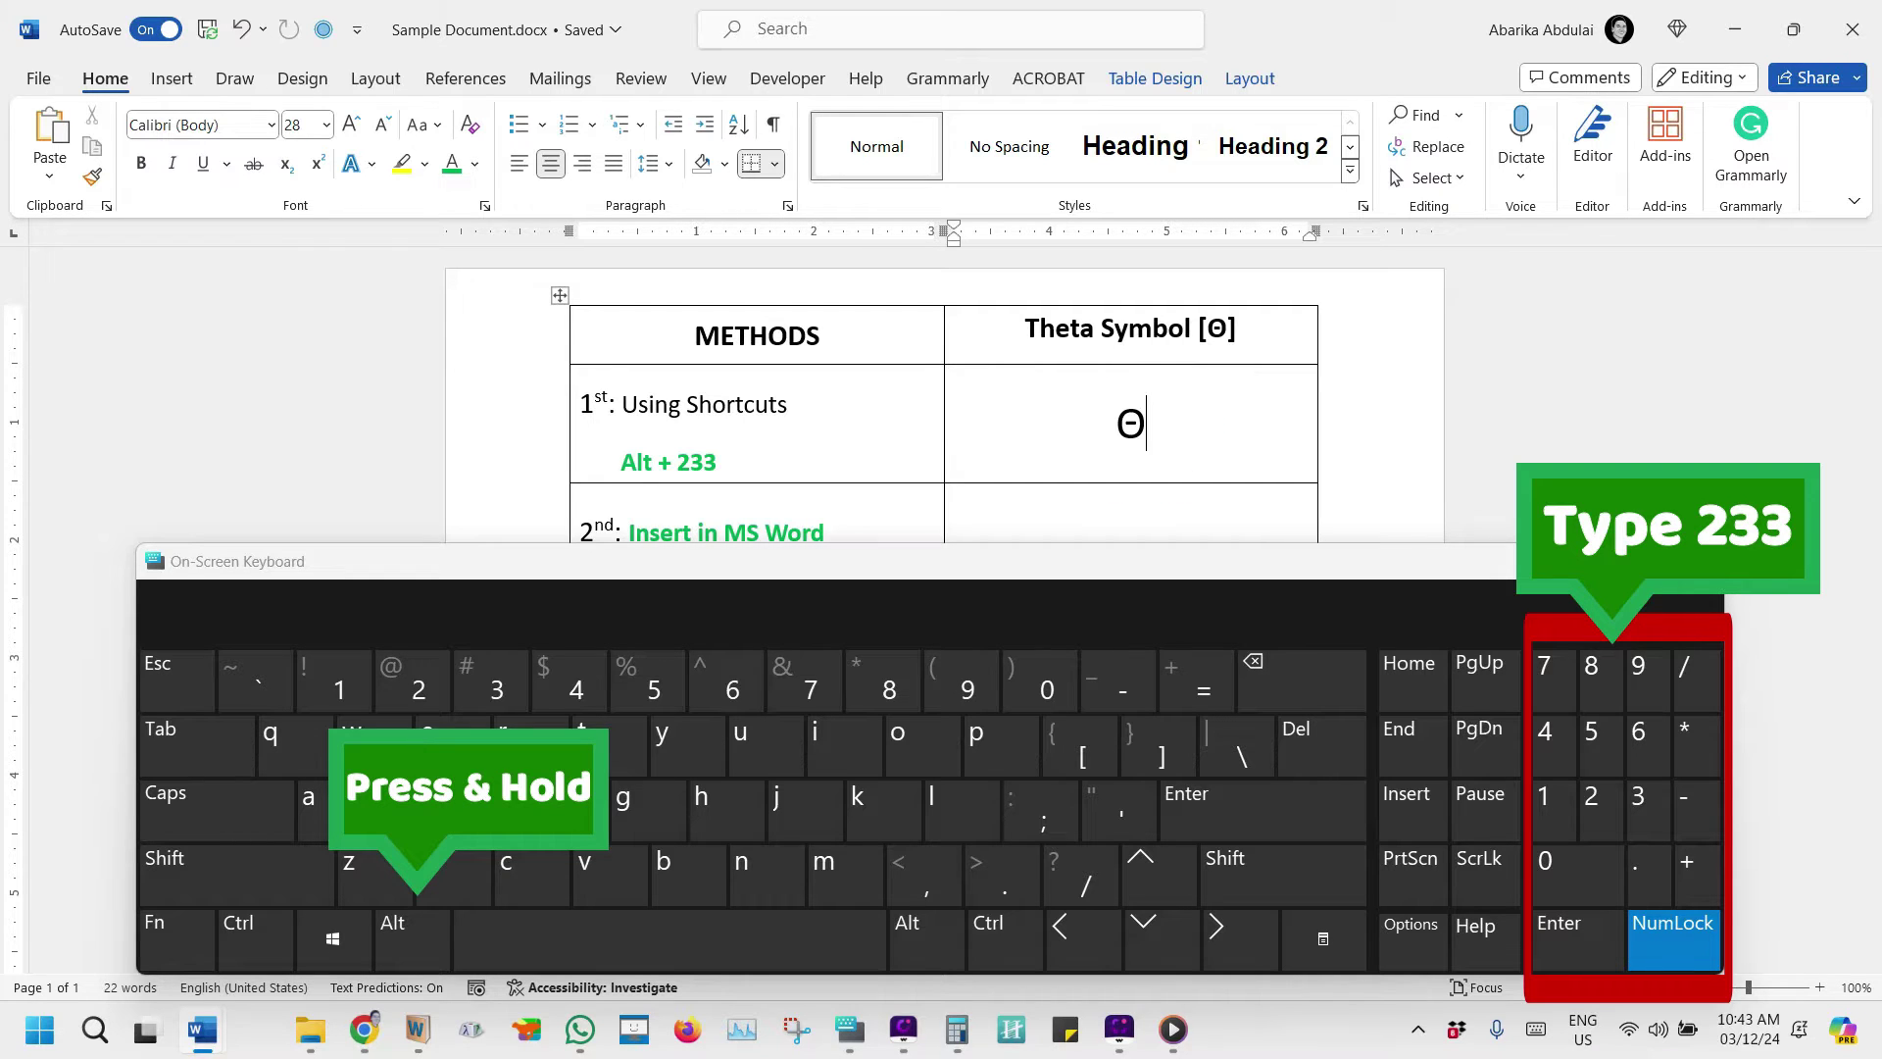
key("alt")
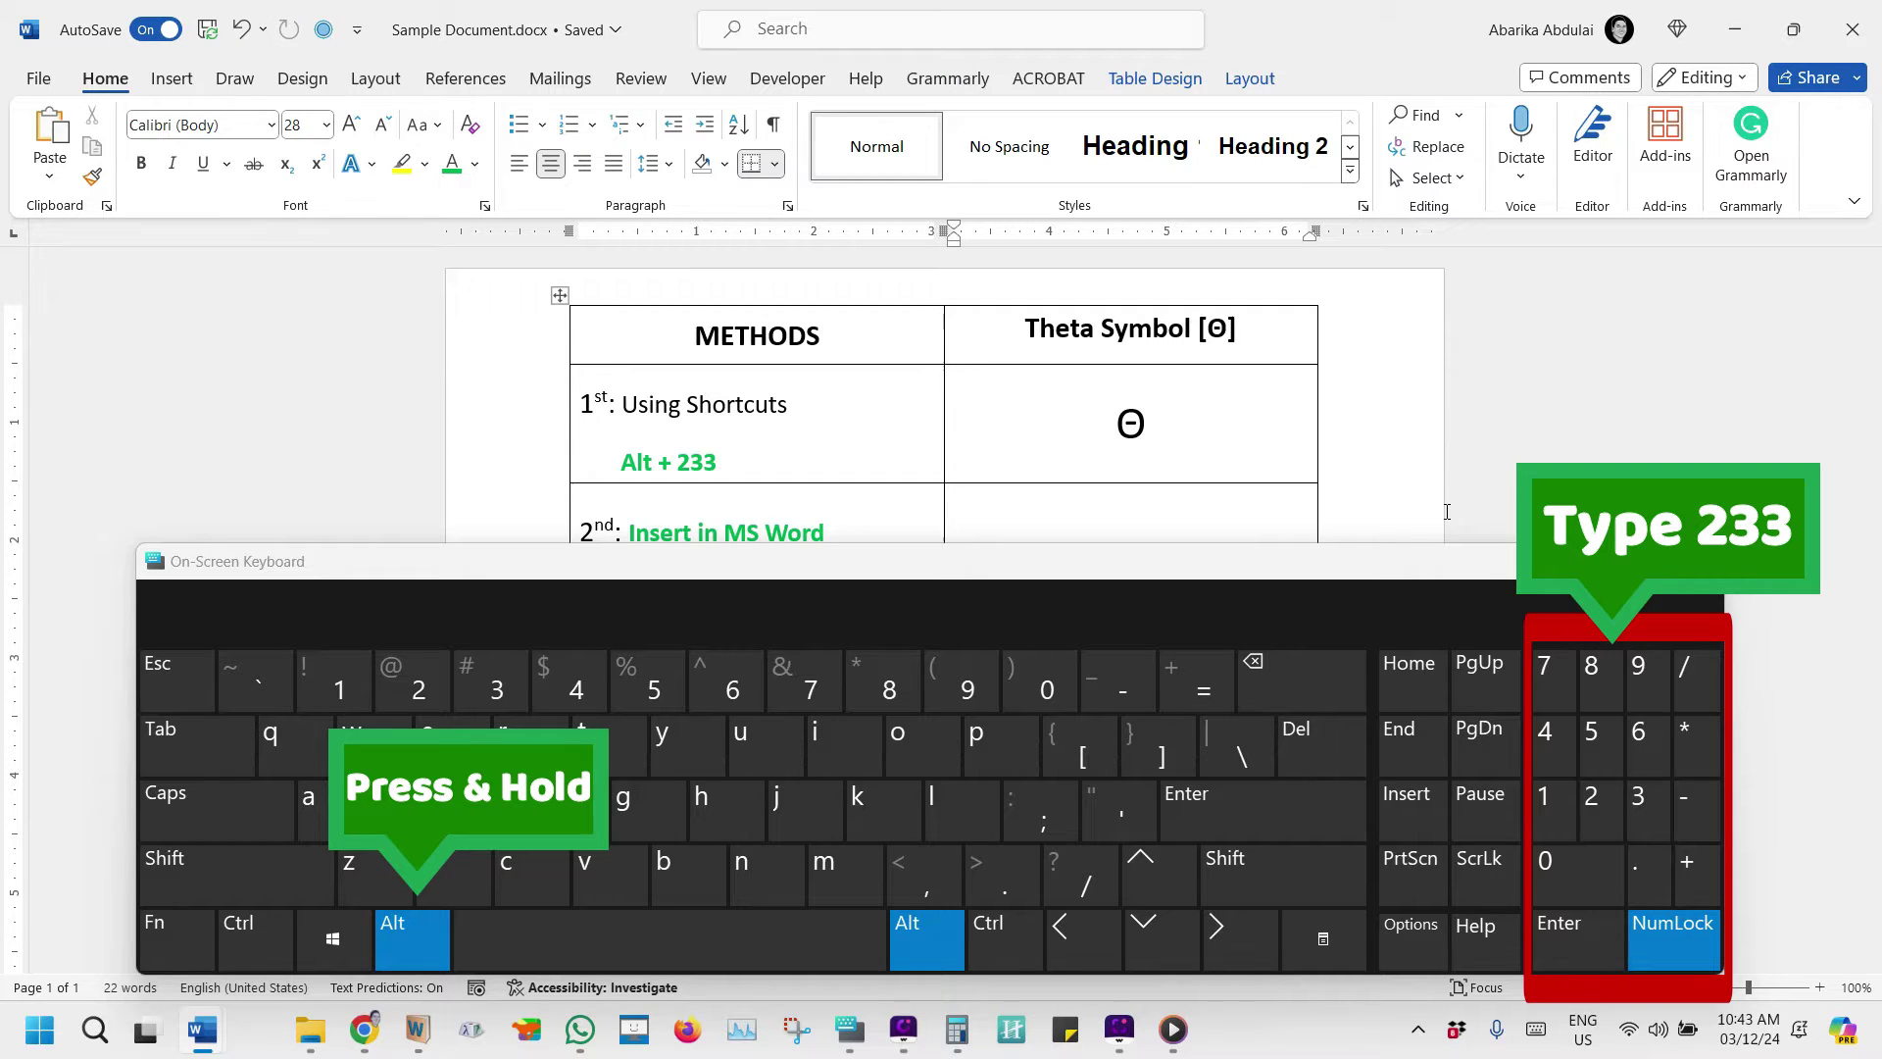
type("Θ")
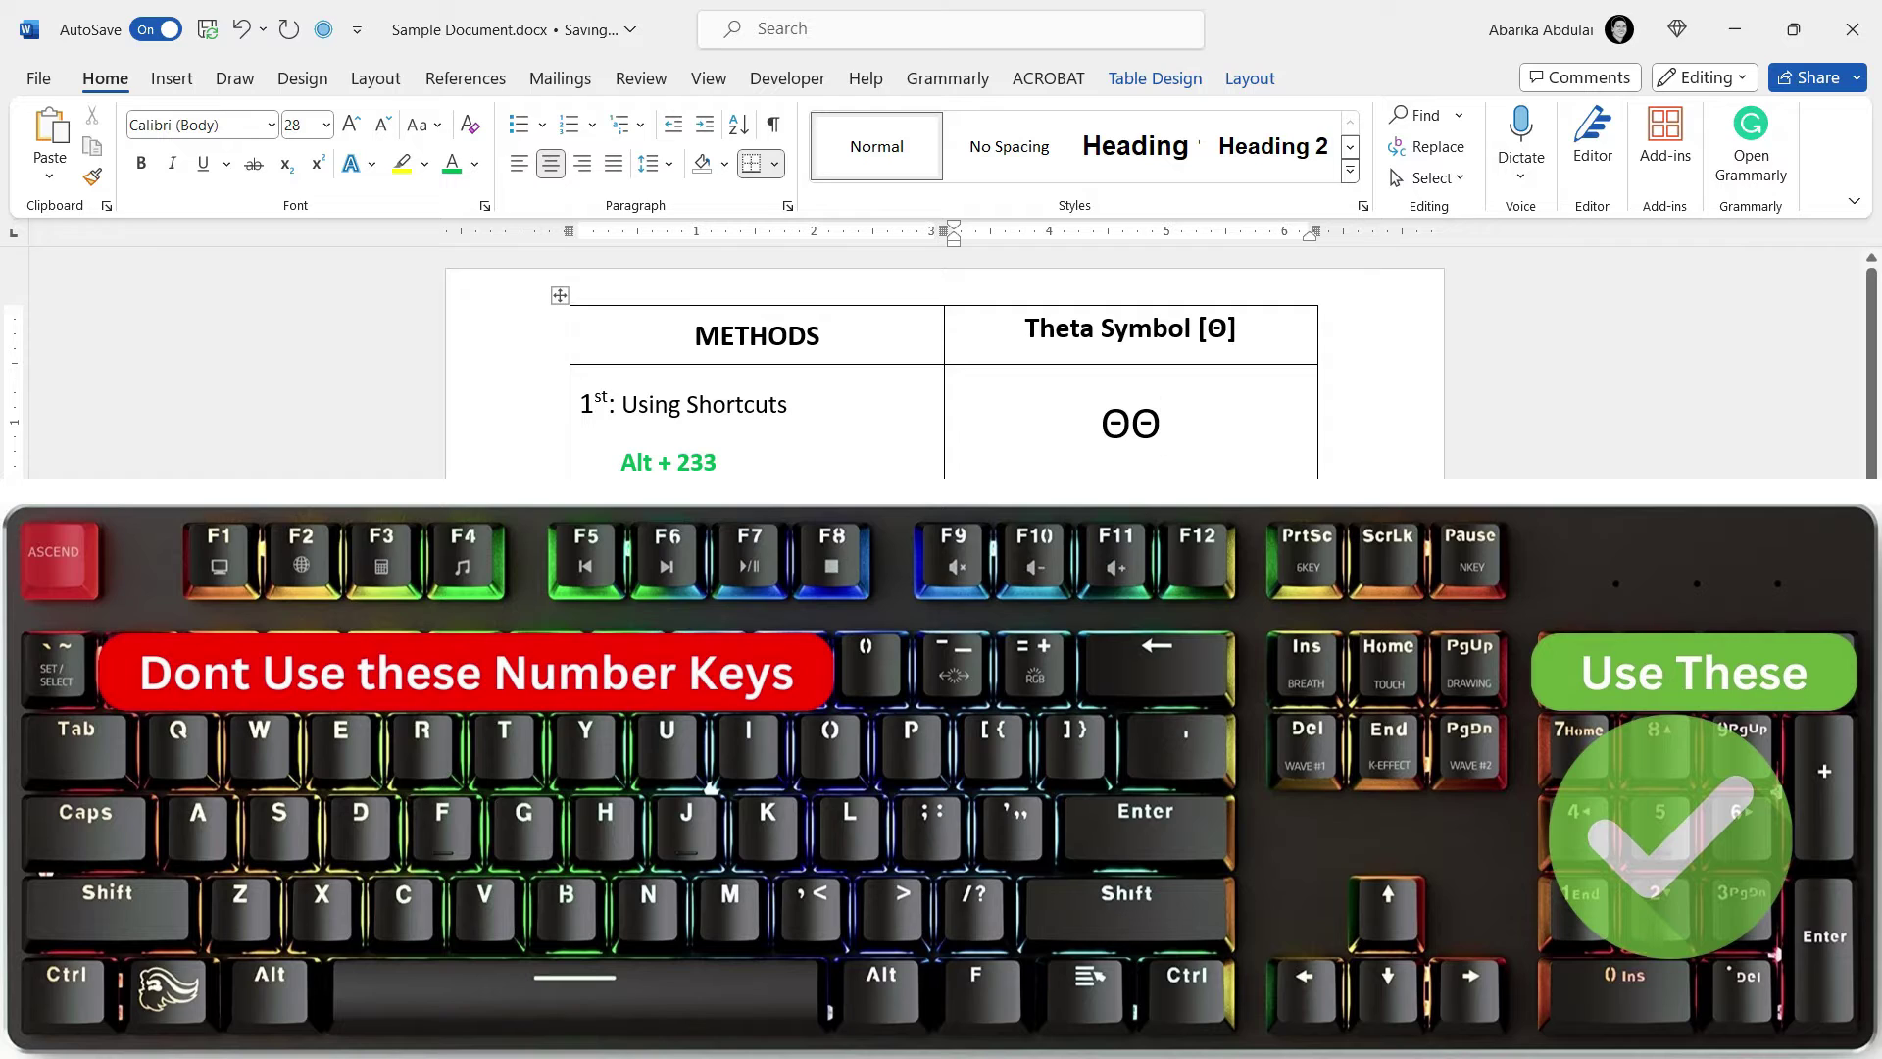
Move into the empty Insert in MS Word cell and show the Insert commands.
left_click(1153, 530)
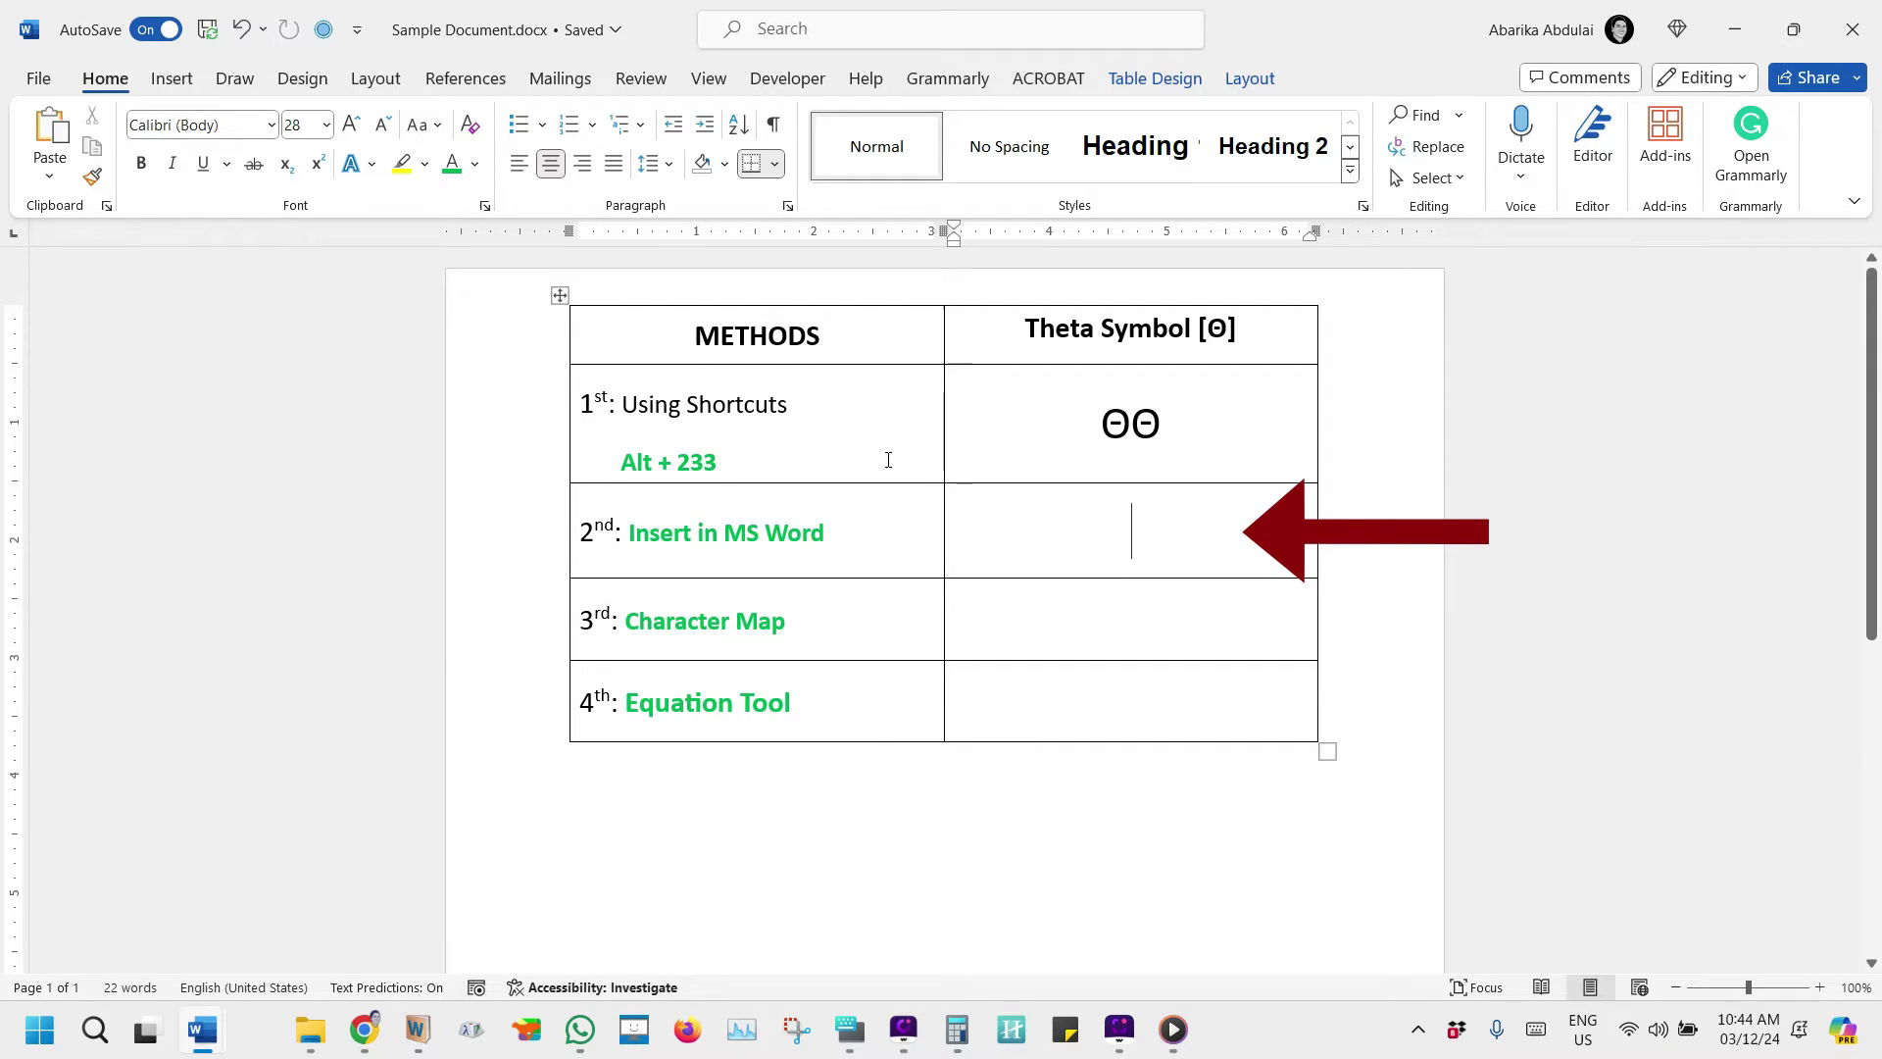
left_click(172, 77)
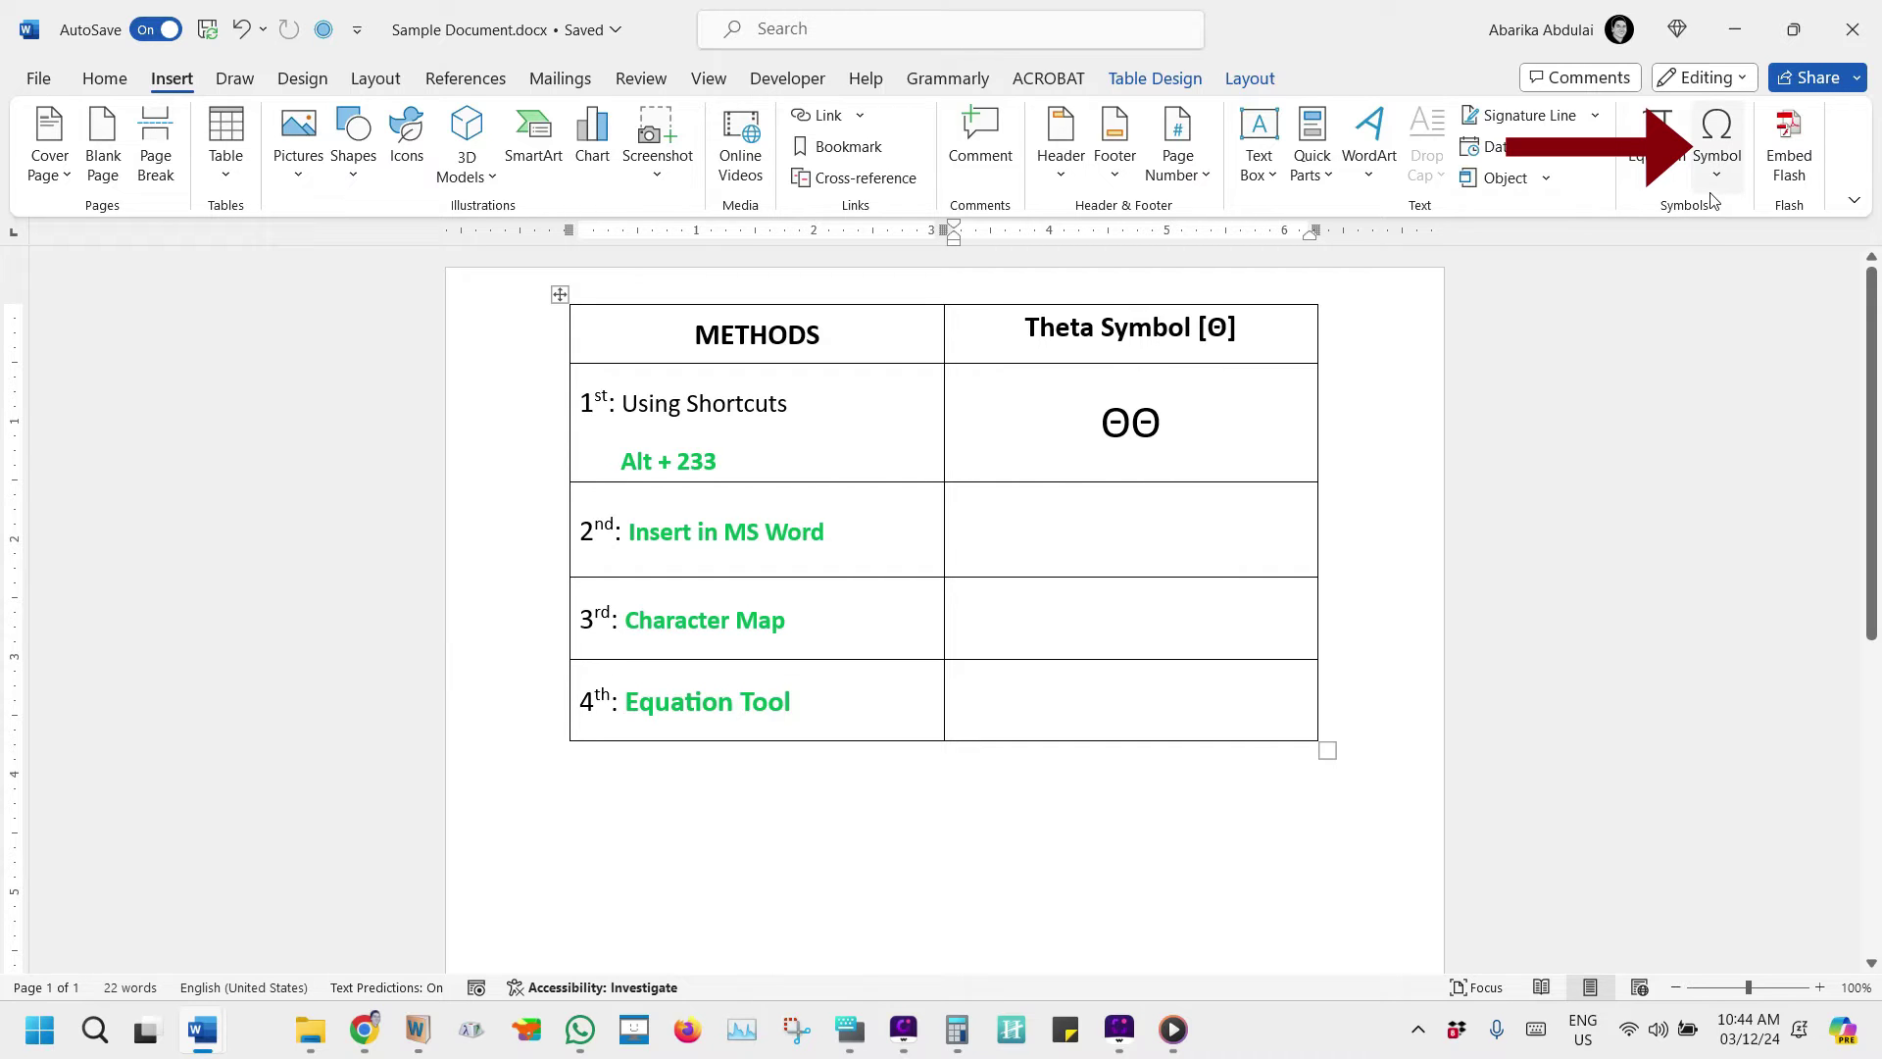
Insert the symbol with character code 03B8 (lowercase theta) through More Symbols.
left_click(1731, 185)
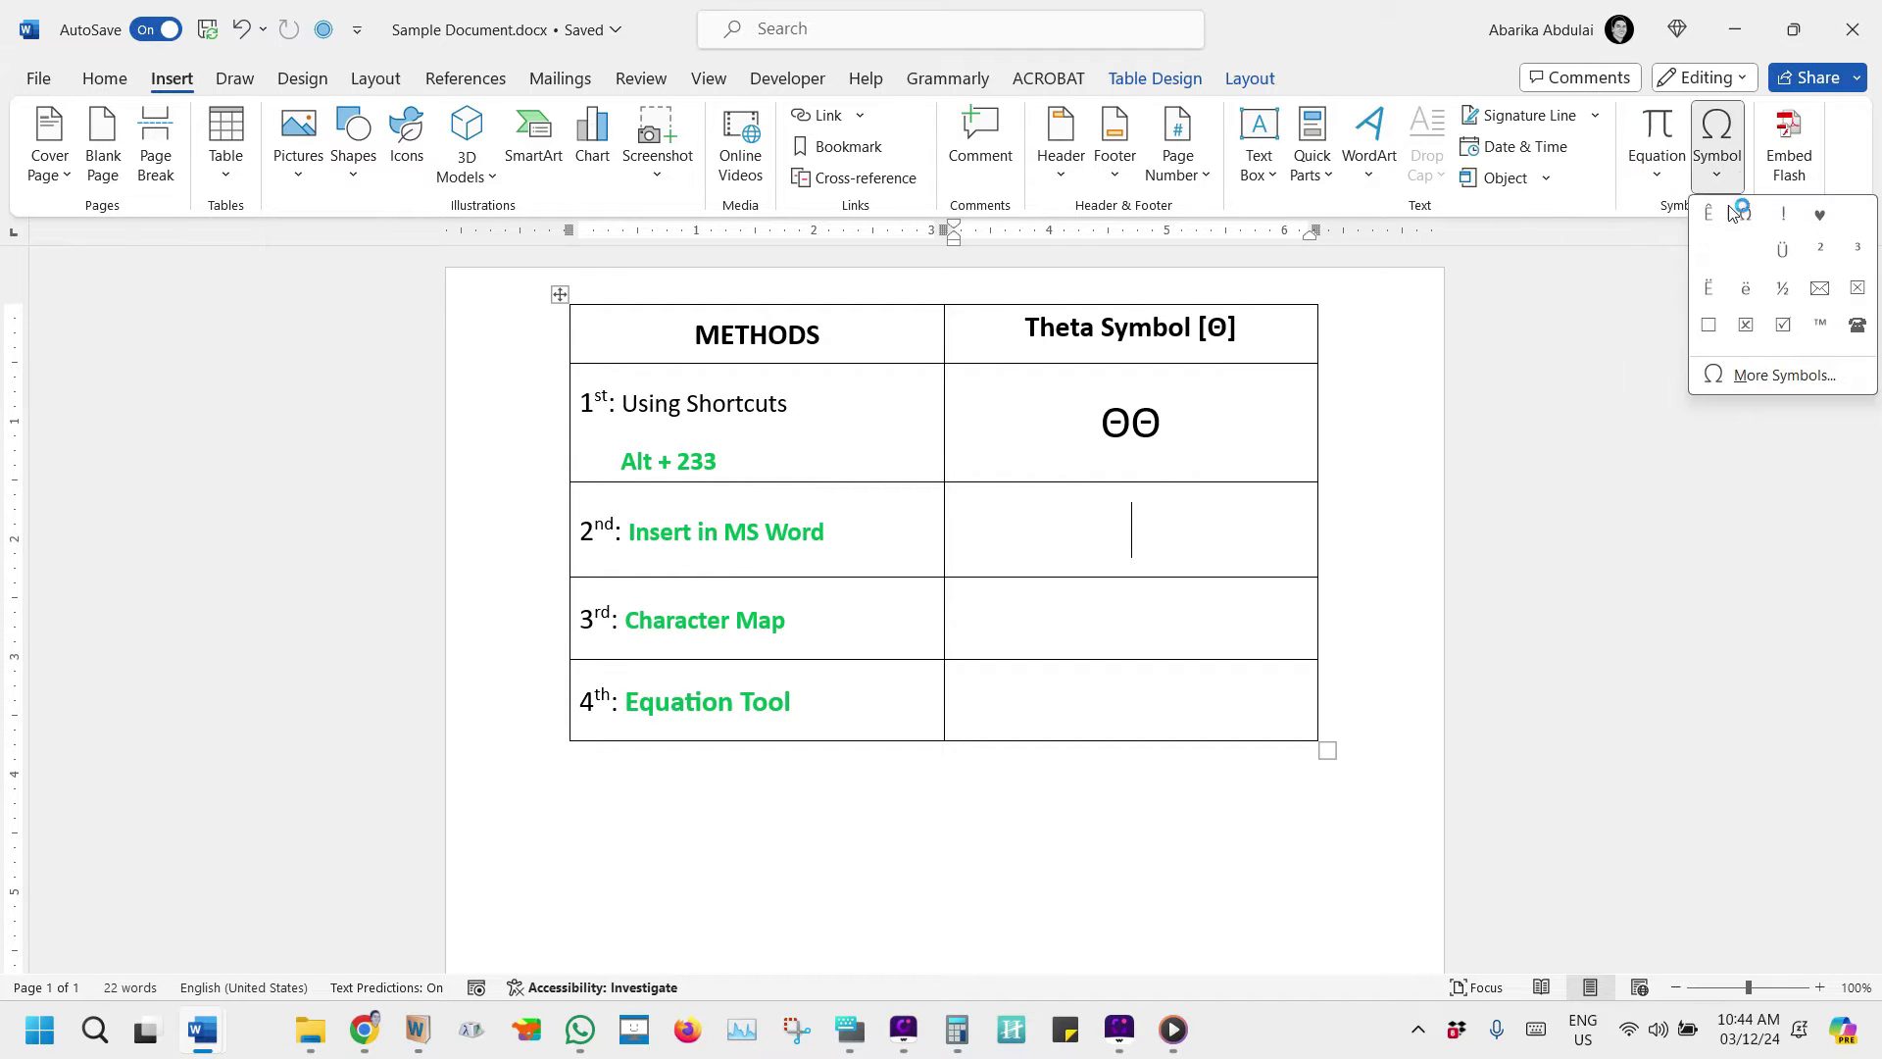
left_click(1731, 376)
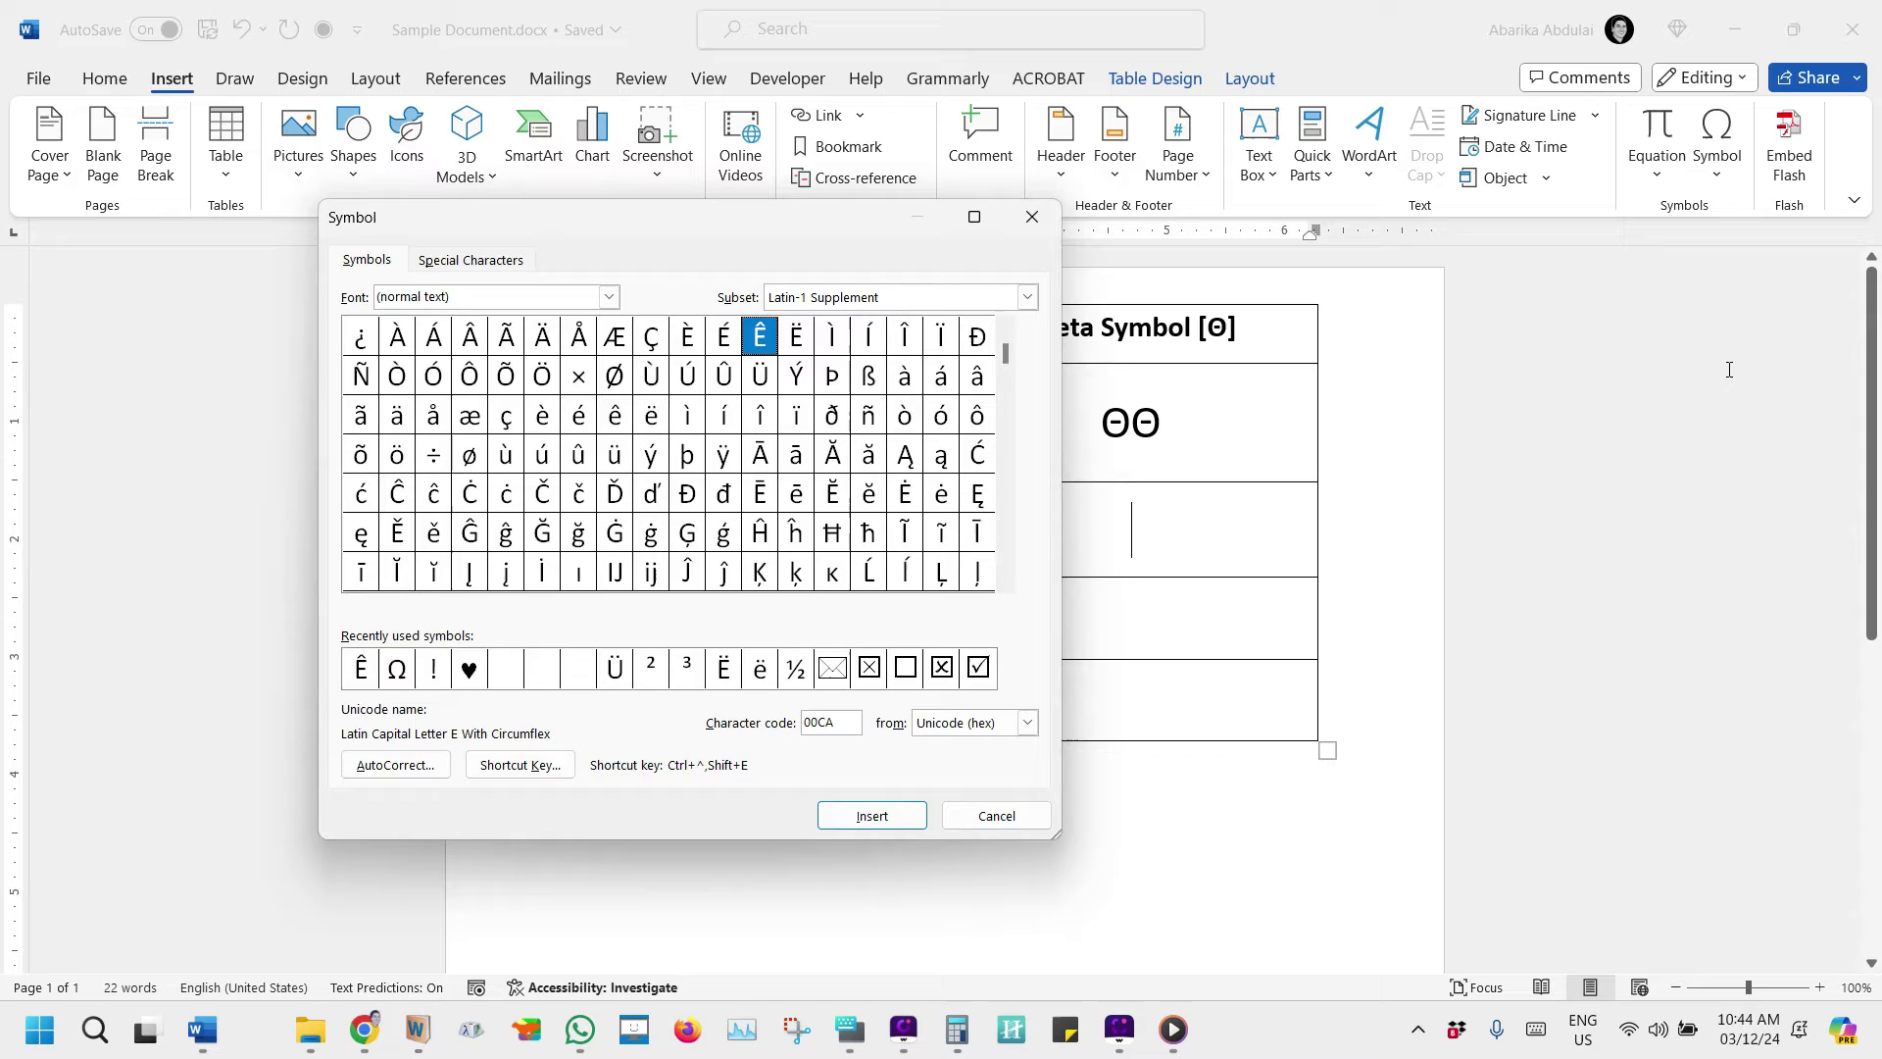
double_click(828, 724)
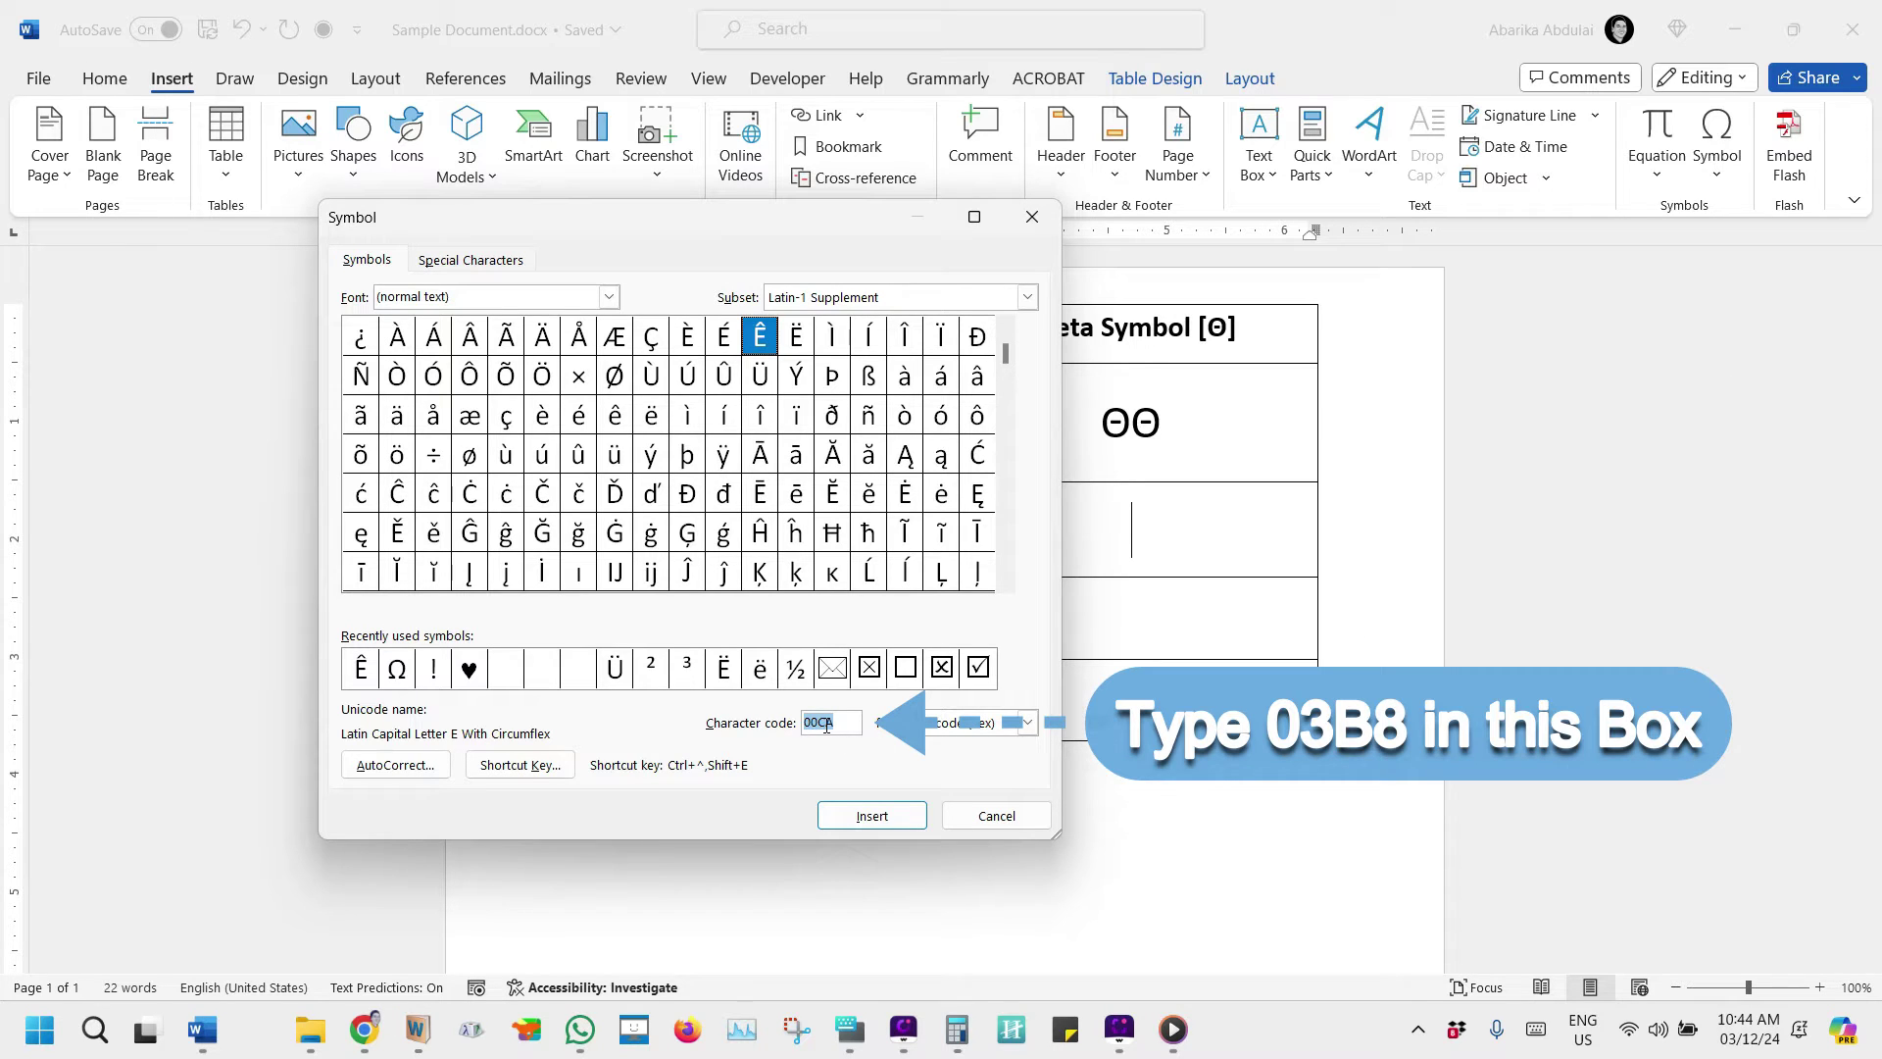
type("03")
type("b")
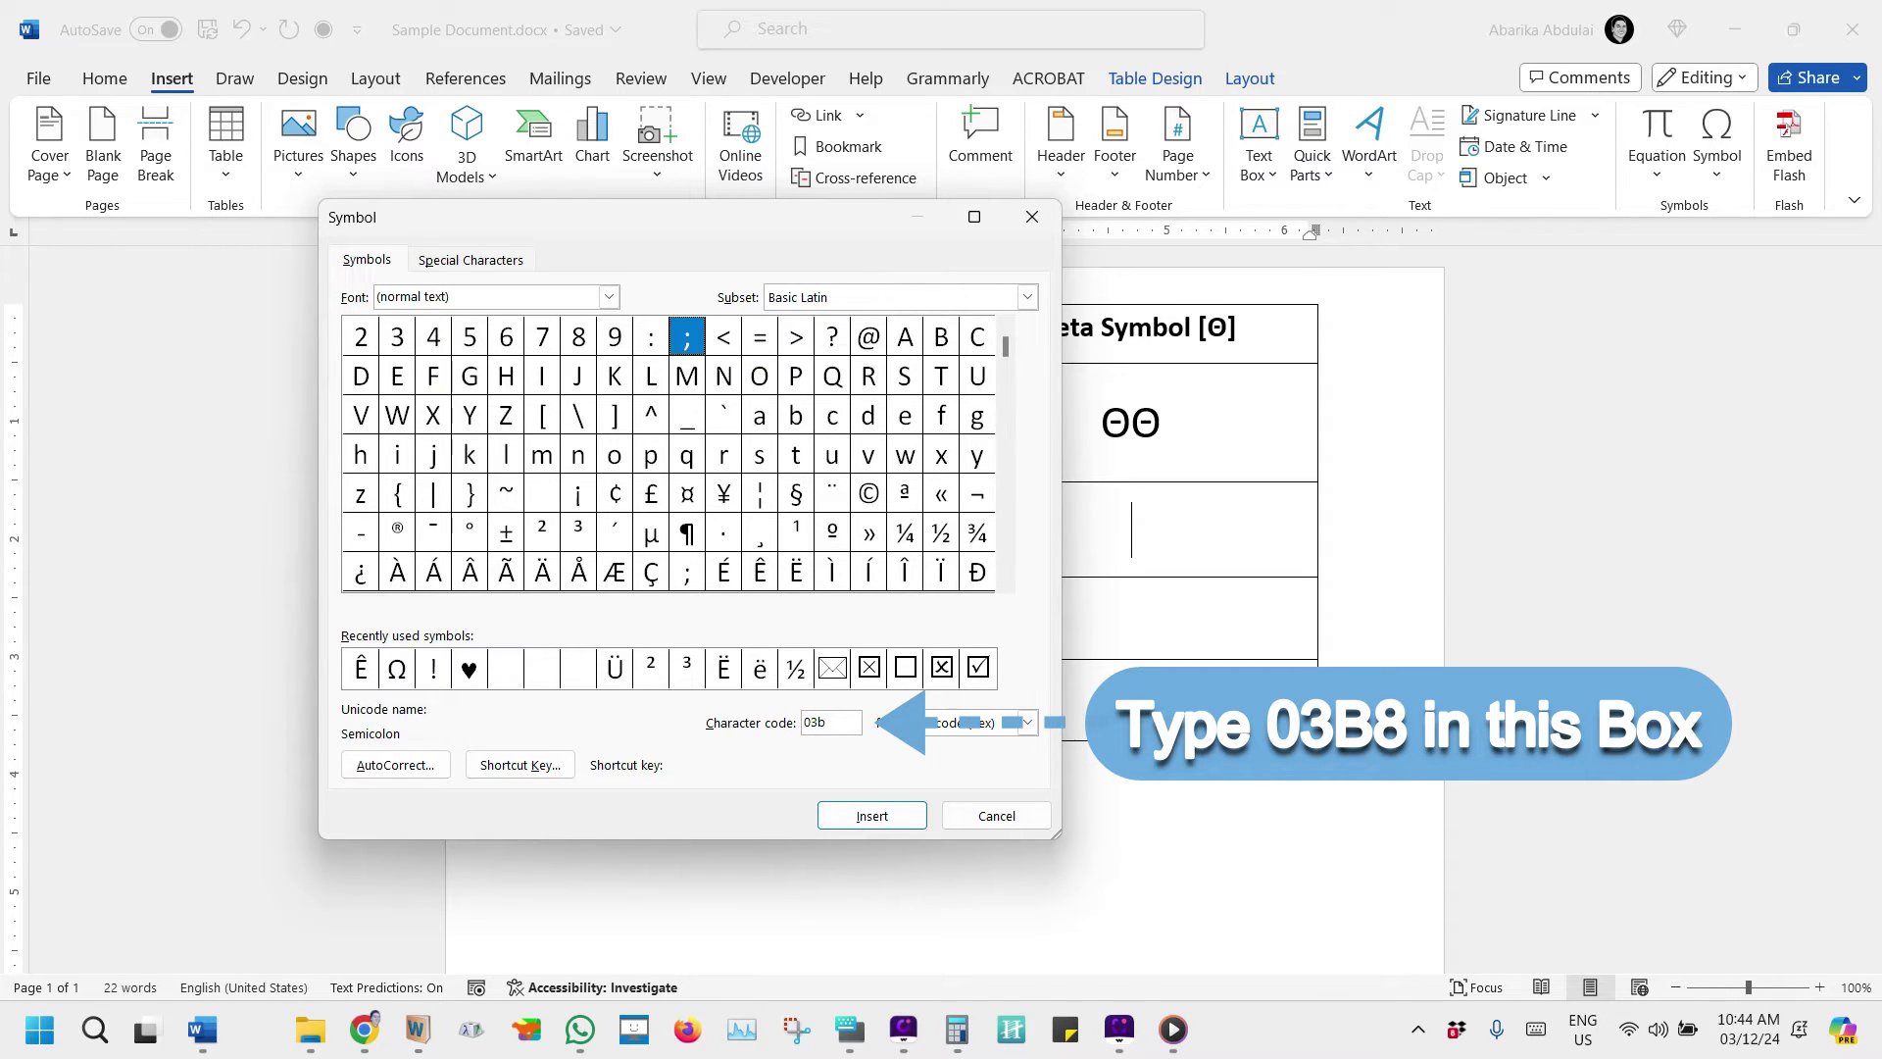
type("8")
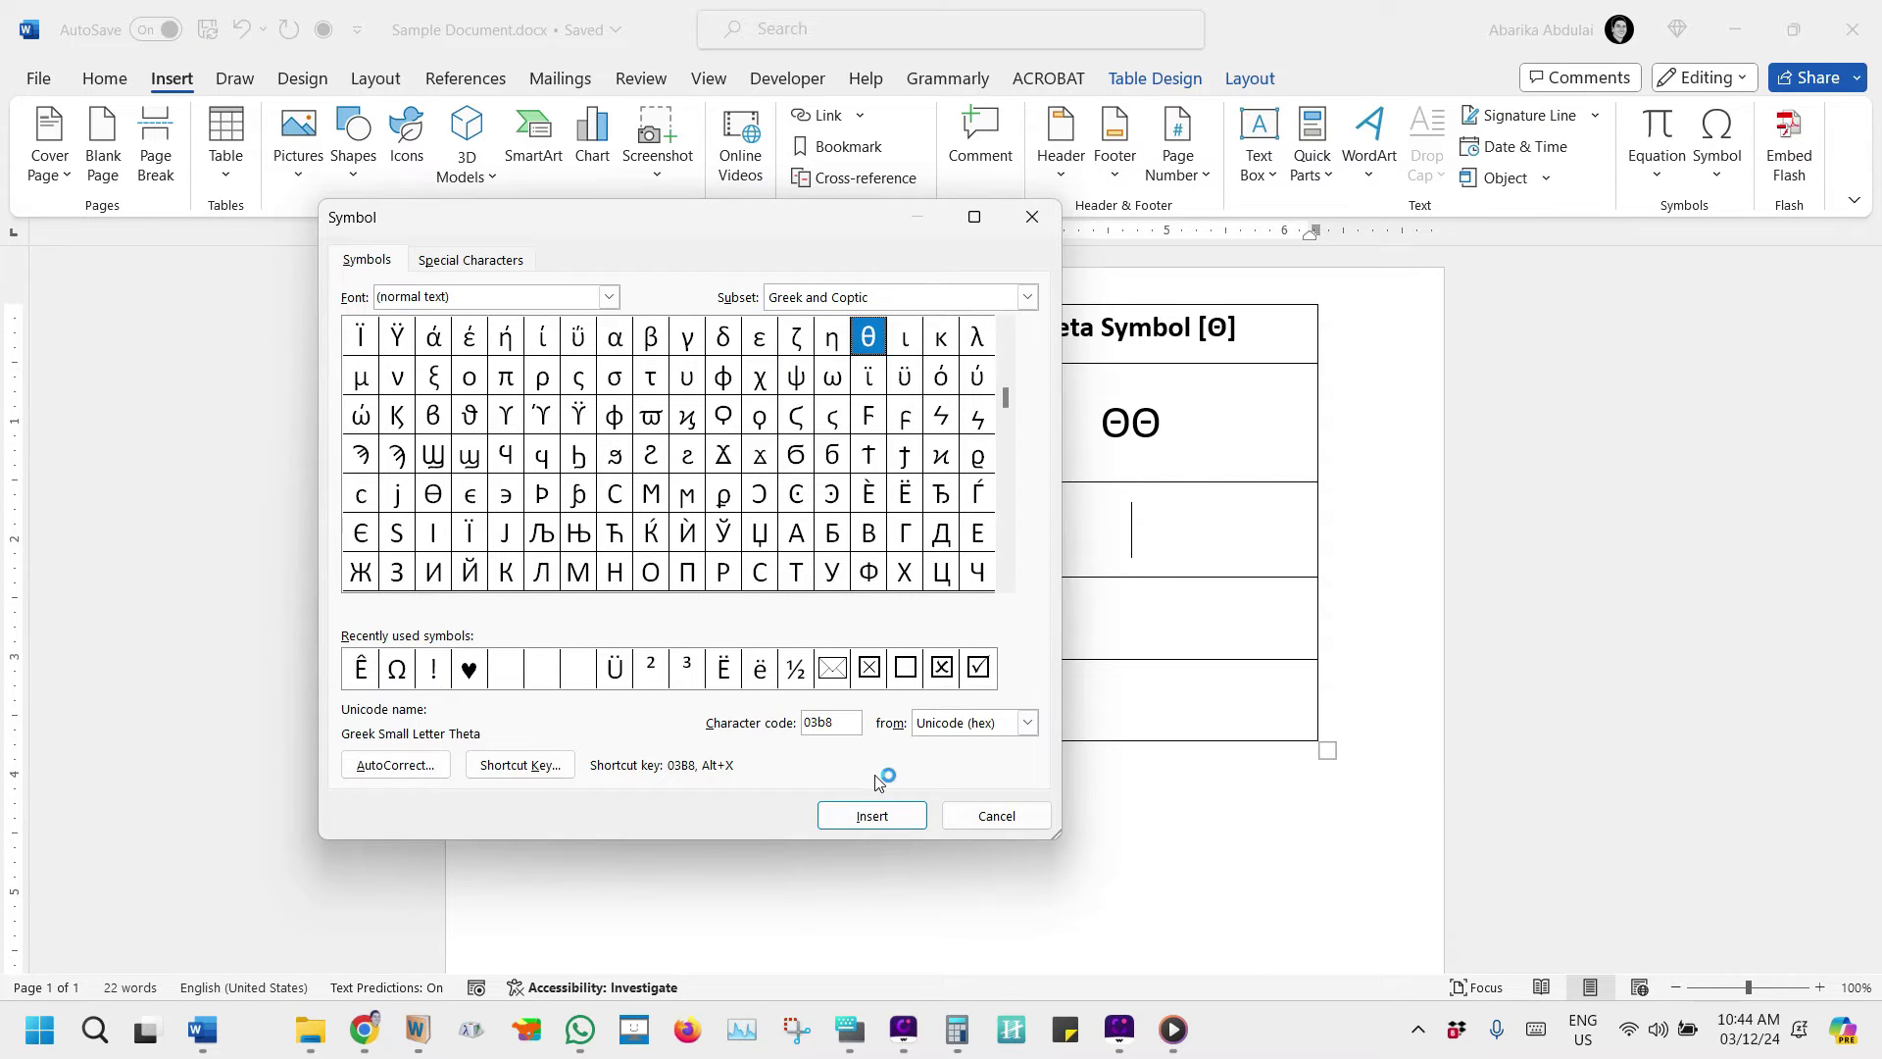
left_click(871, 815)
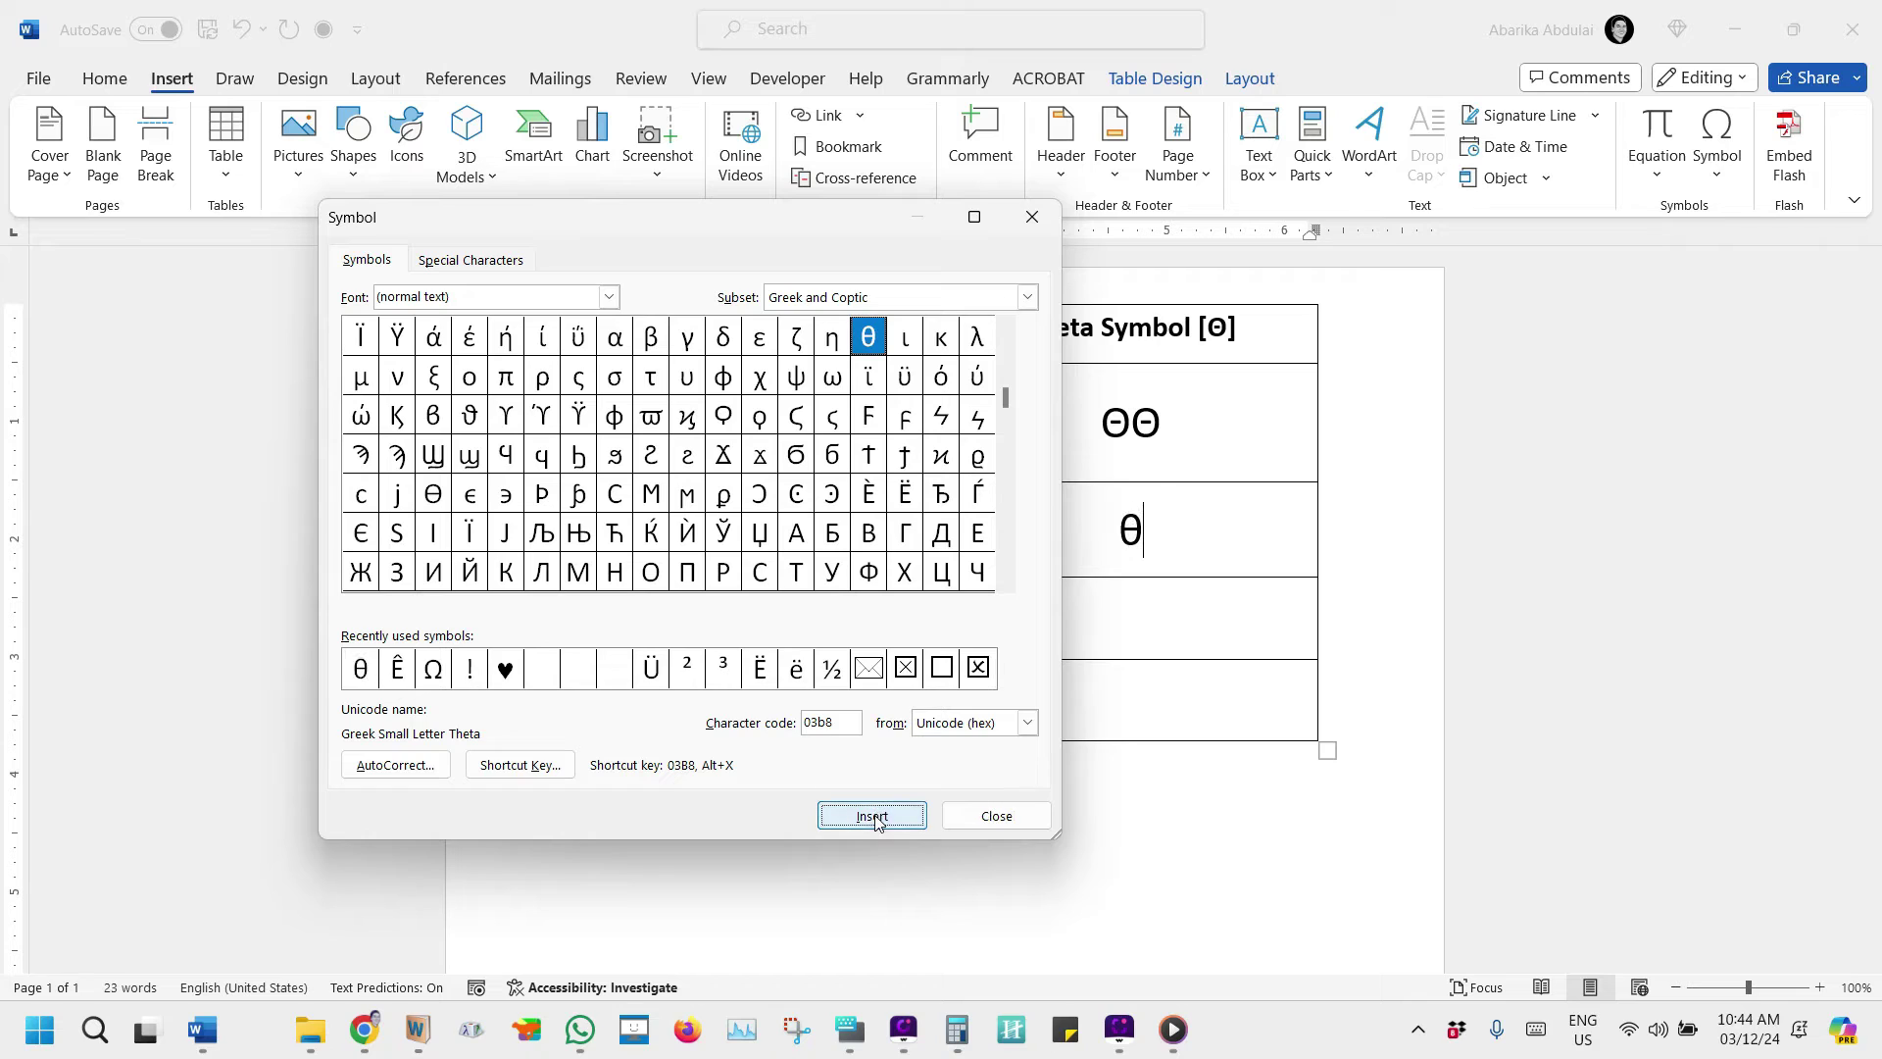
left_click(996, 817)
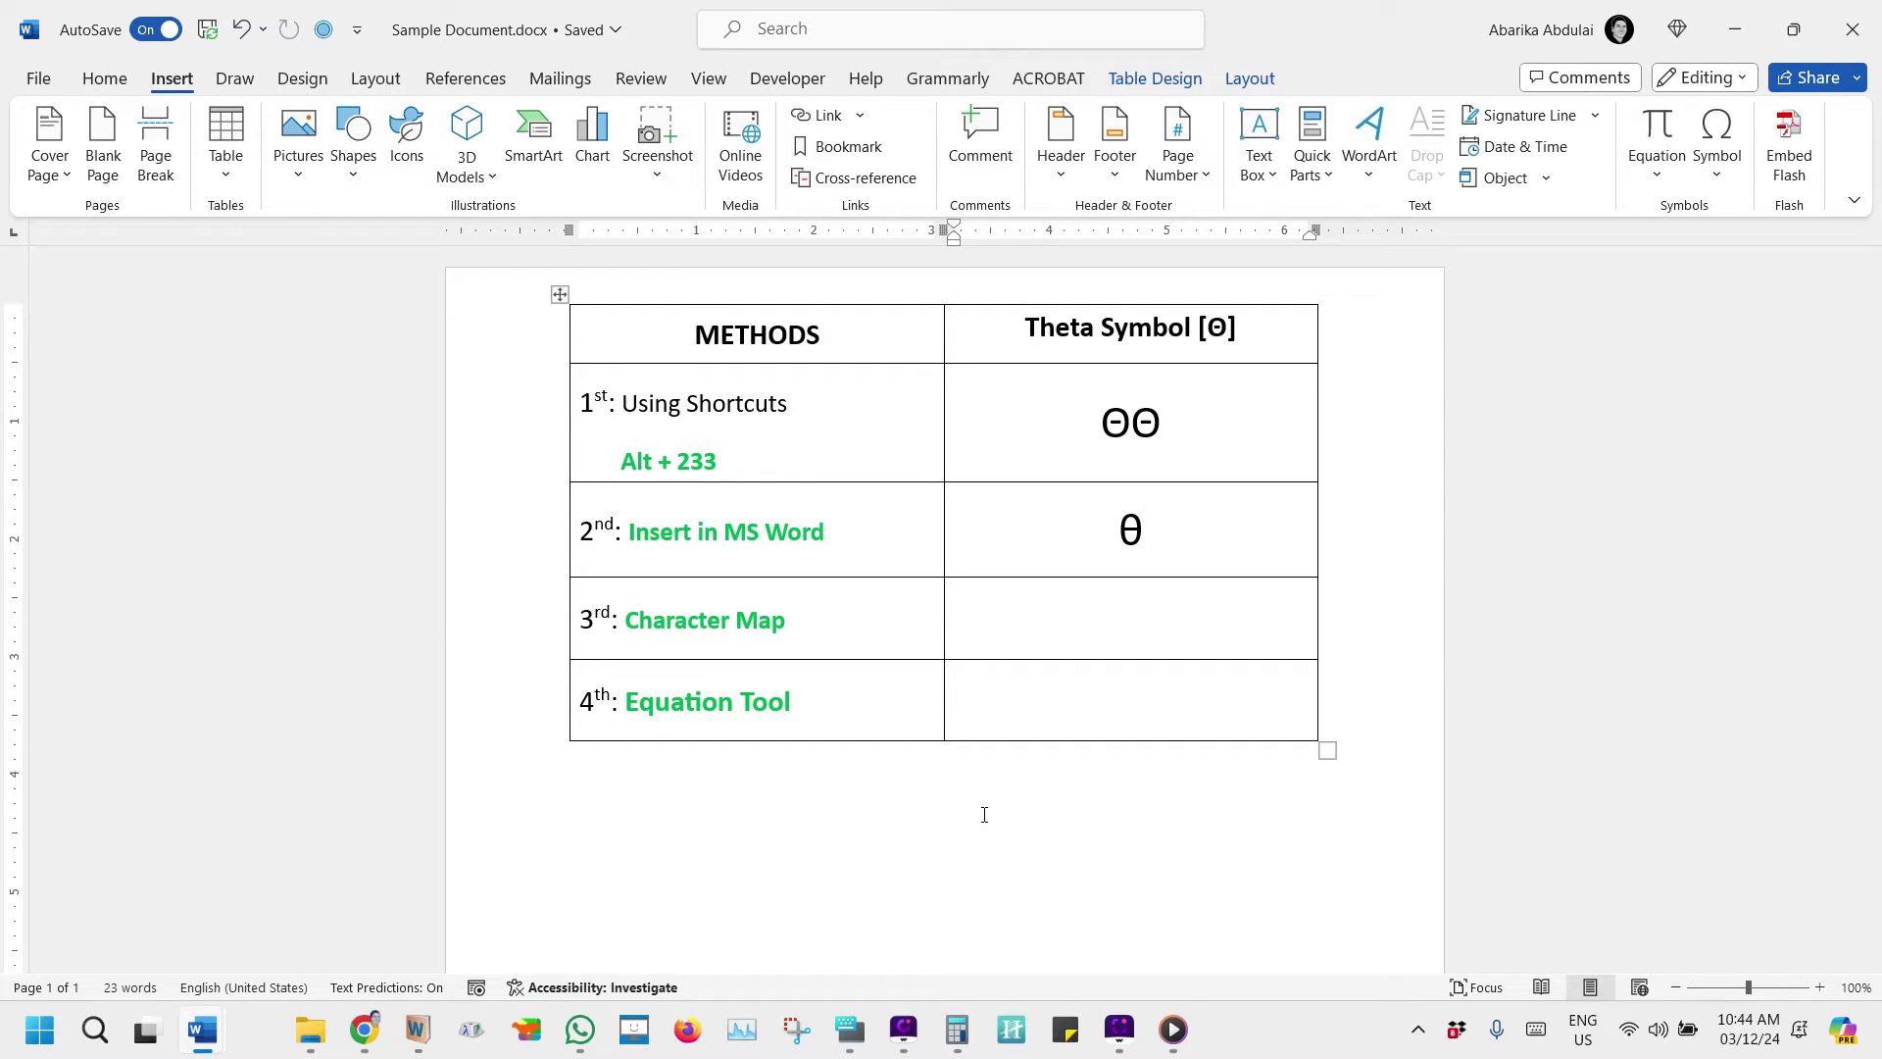
Select the Character Map cell, then search 'character' from Start and launch Character Map.
left_click(1132, 620)
key("super")
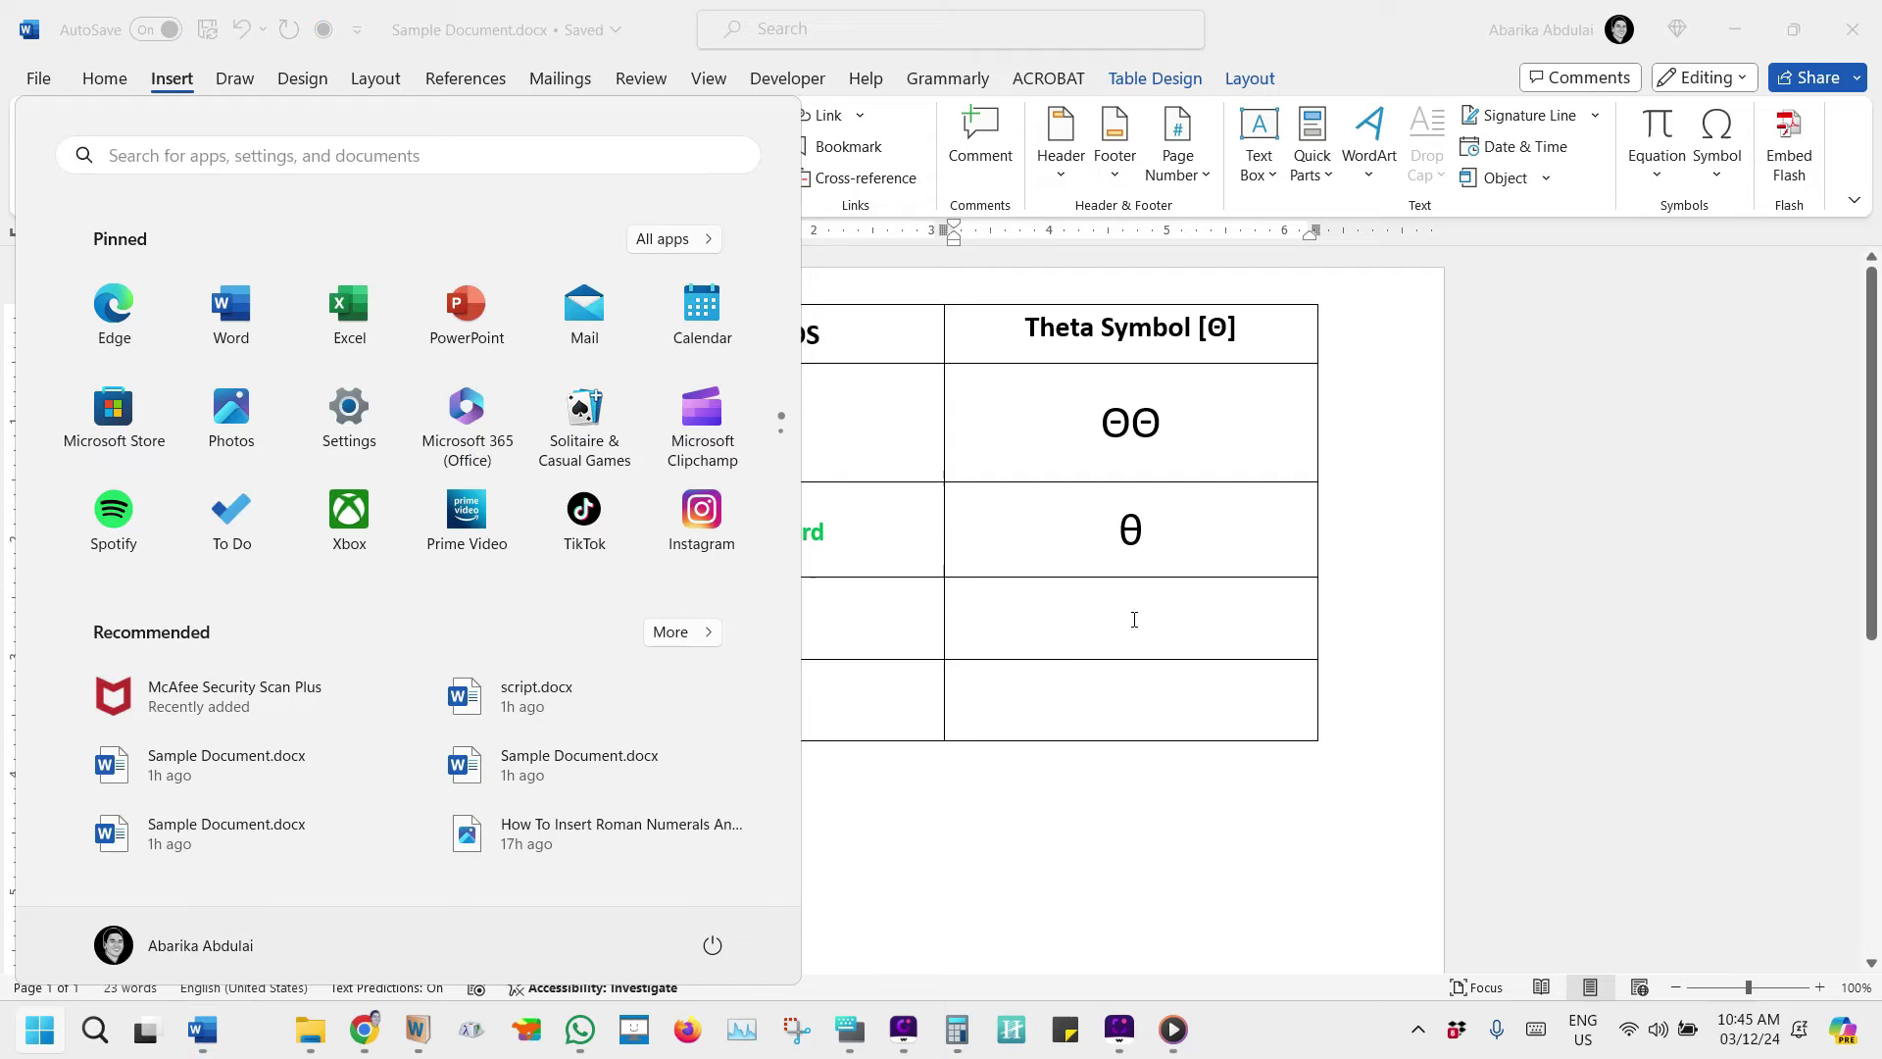
type("character")
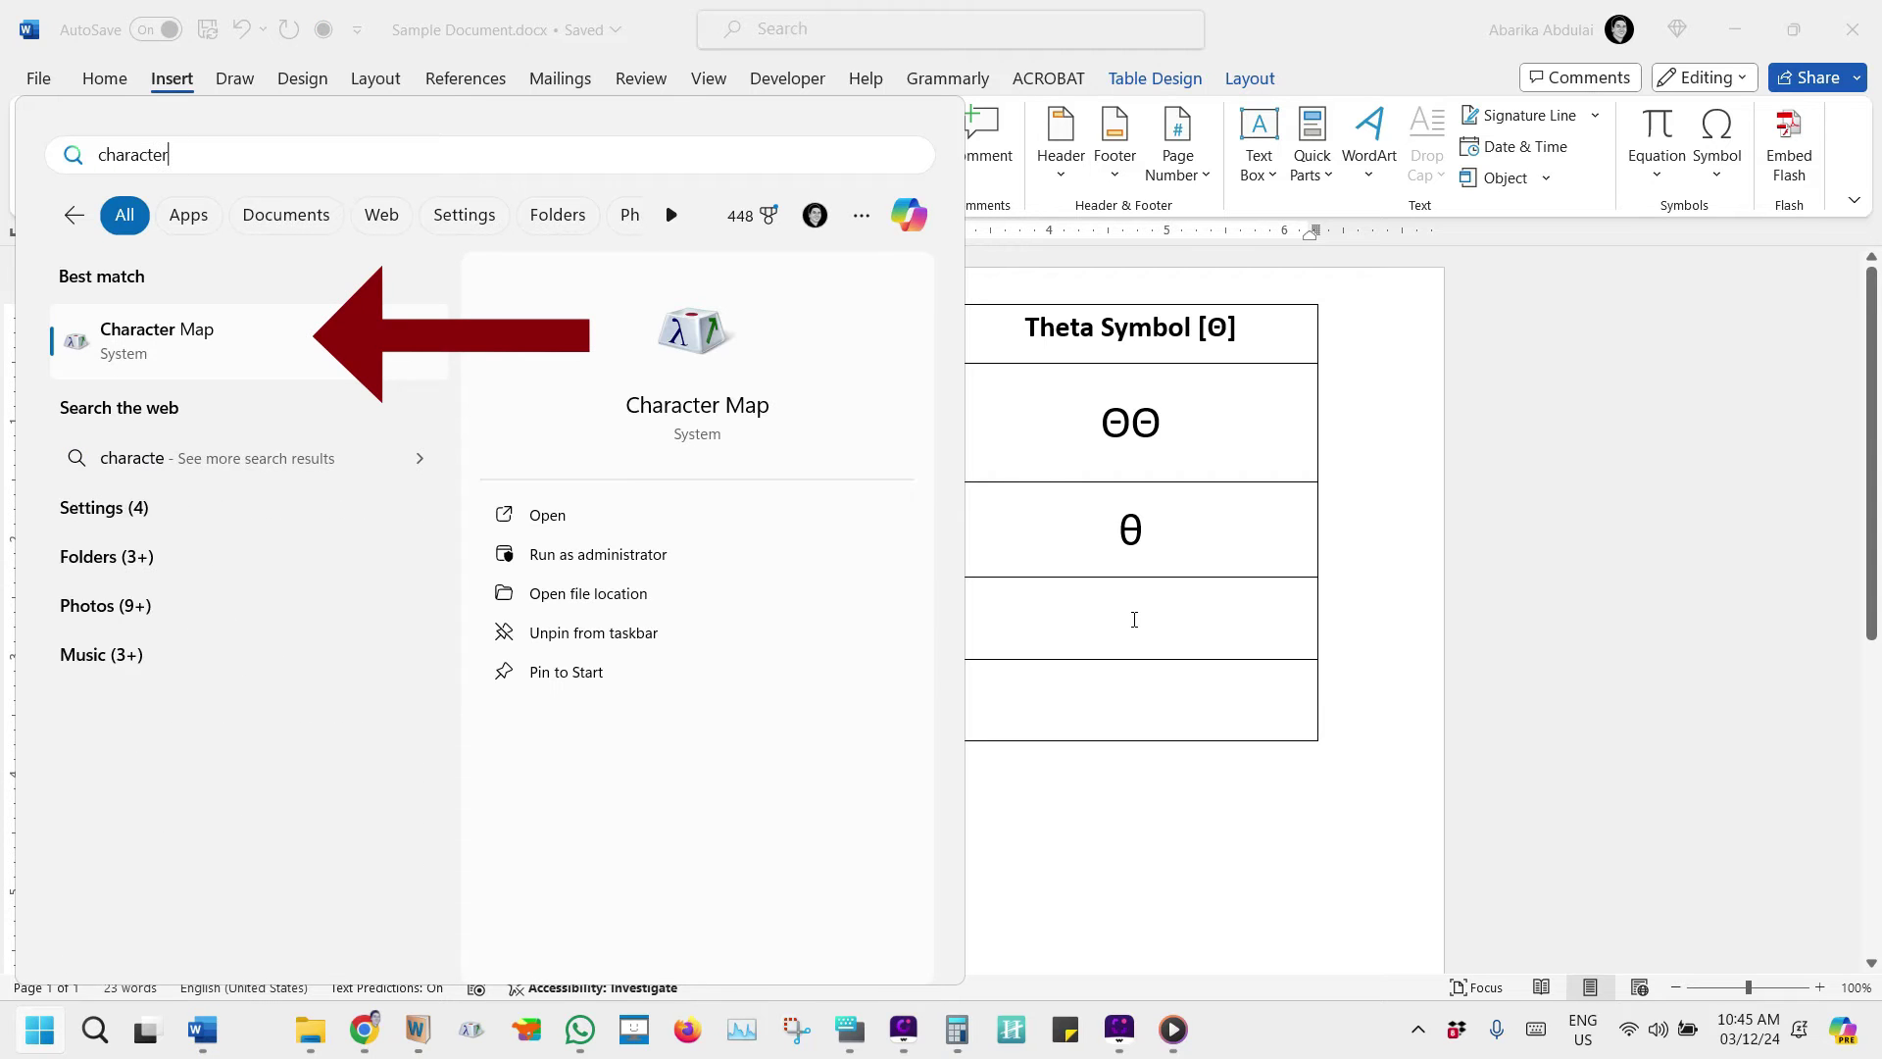
left_click(266, 336)
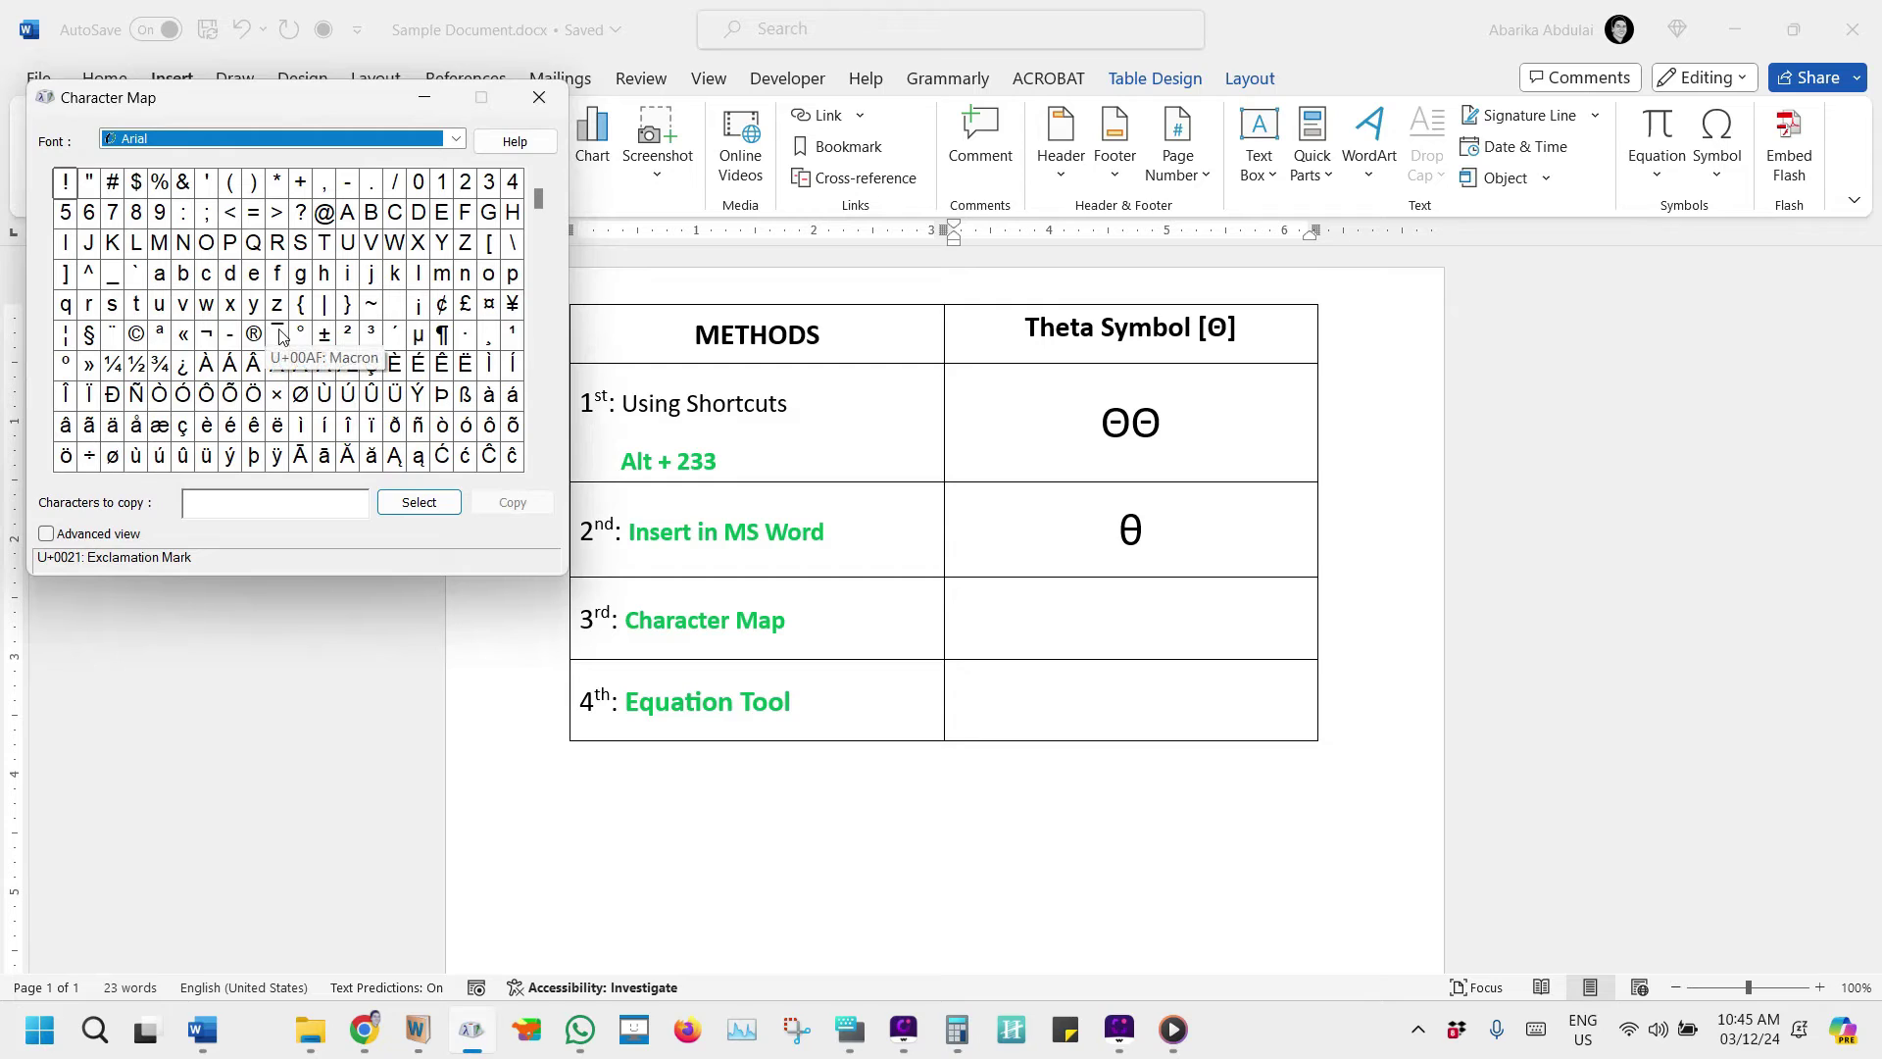
Search 'theta' in Advanced view, copy Greek Small Letter Theta, and return to the Character Map cell.
left_click(75, 536)
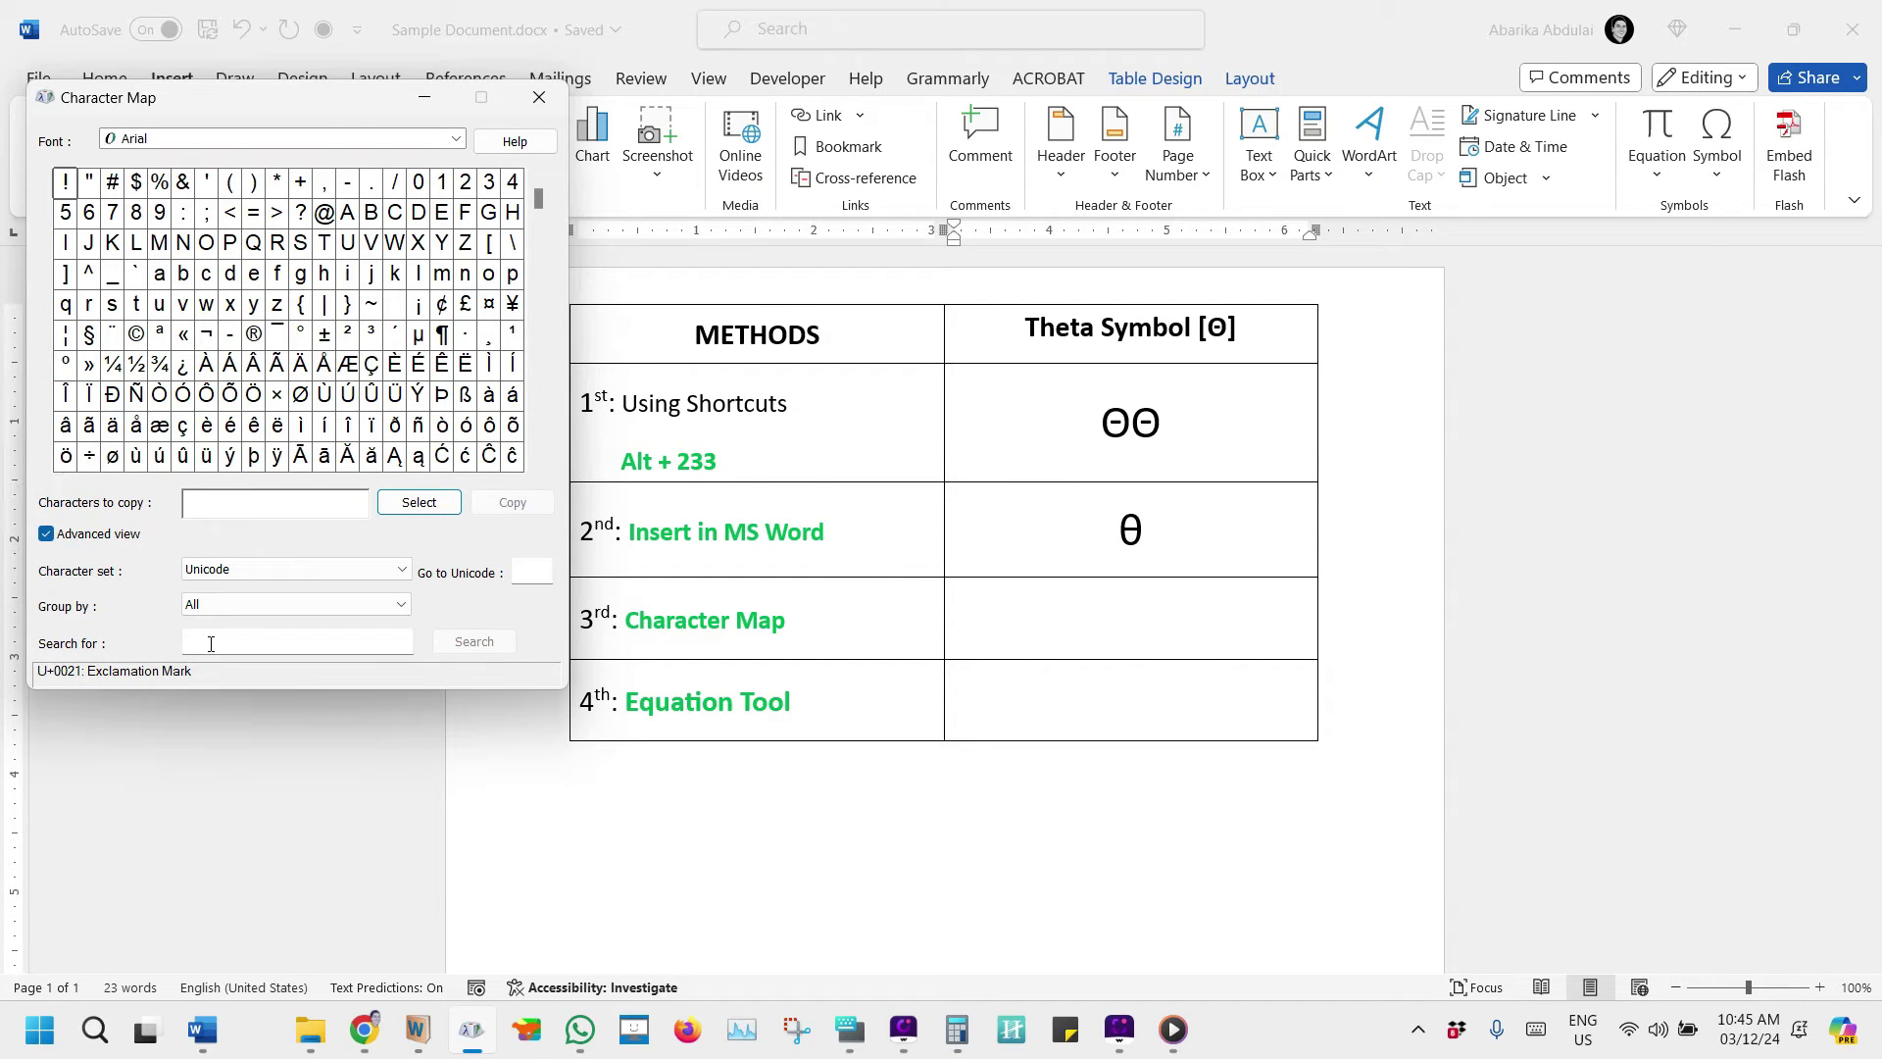
left_click(252, 642)
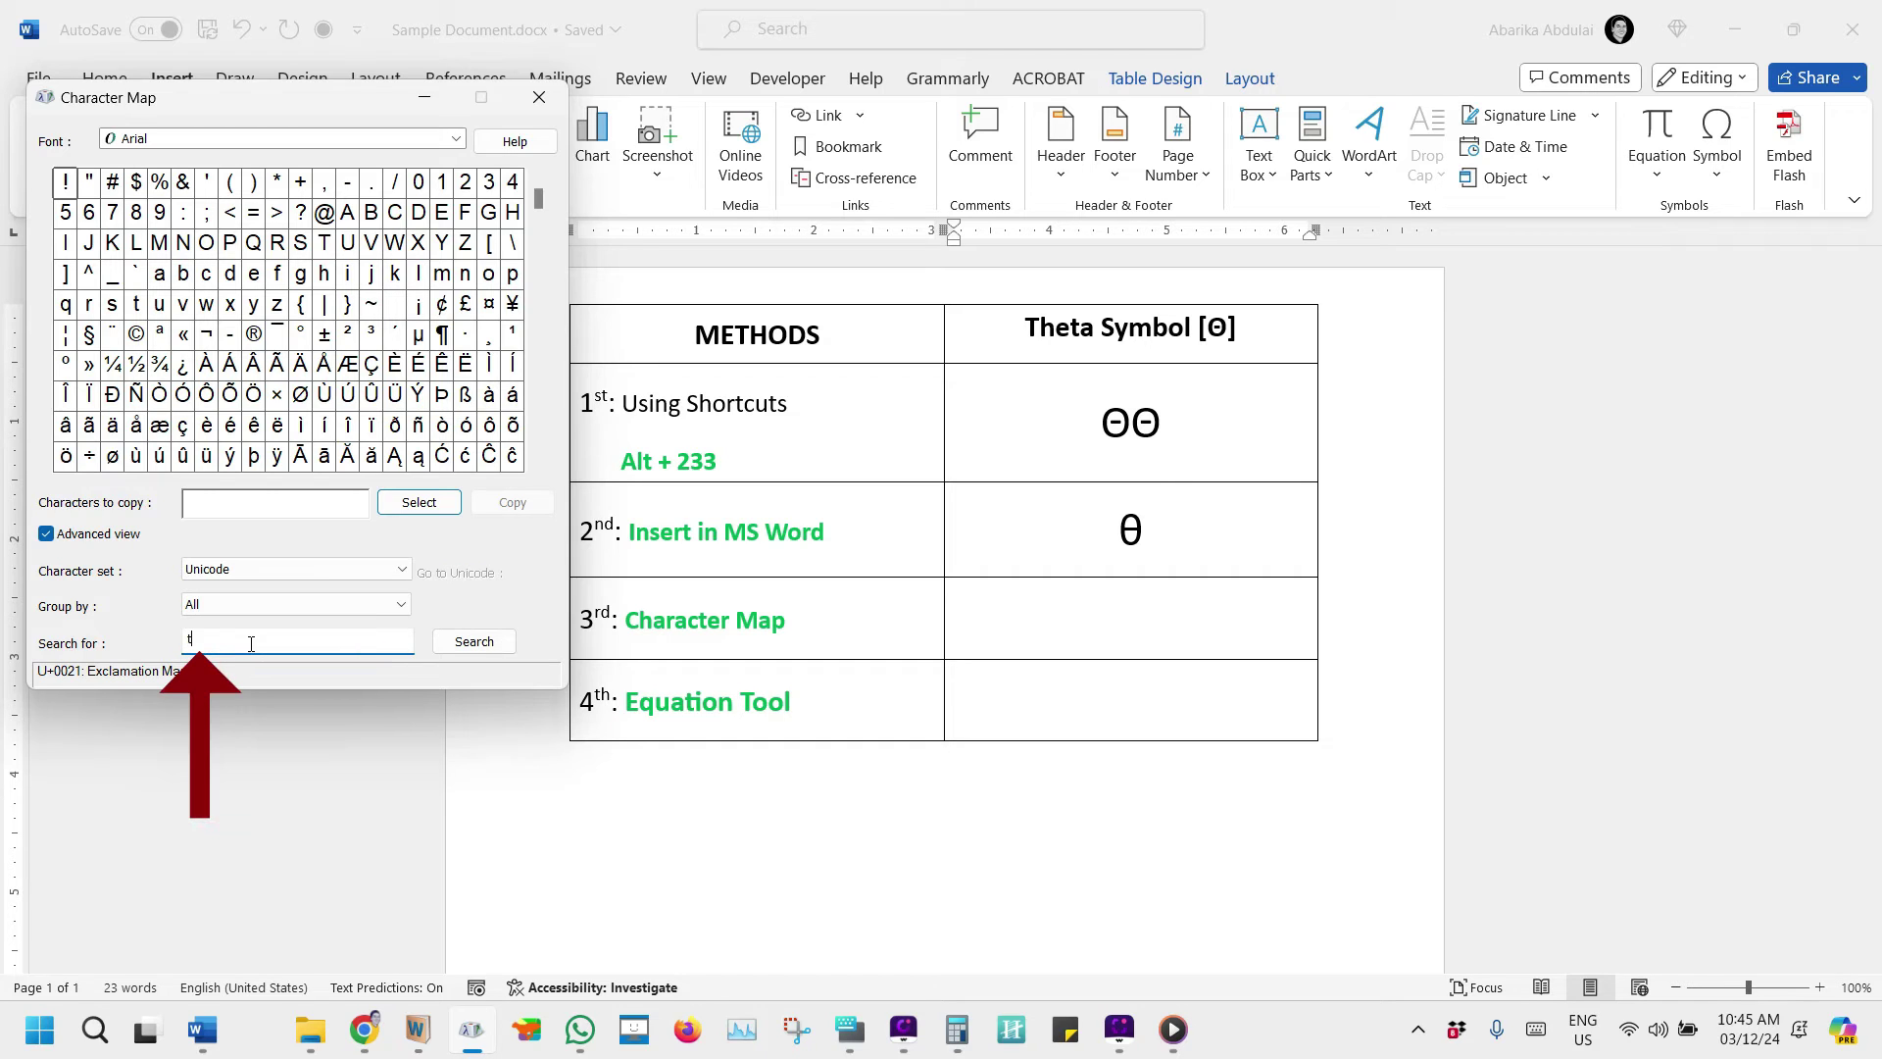
type("theta")
key("Return")
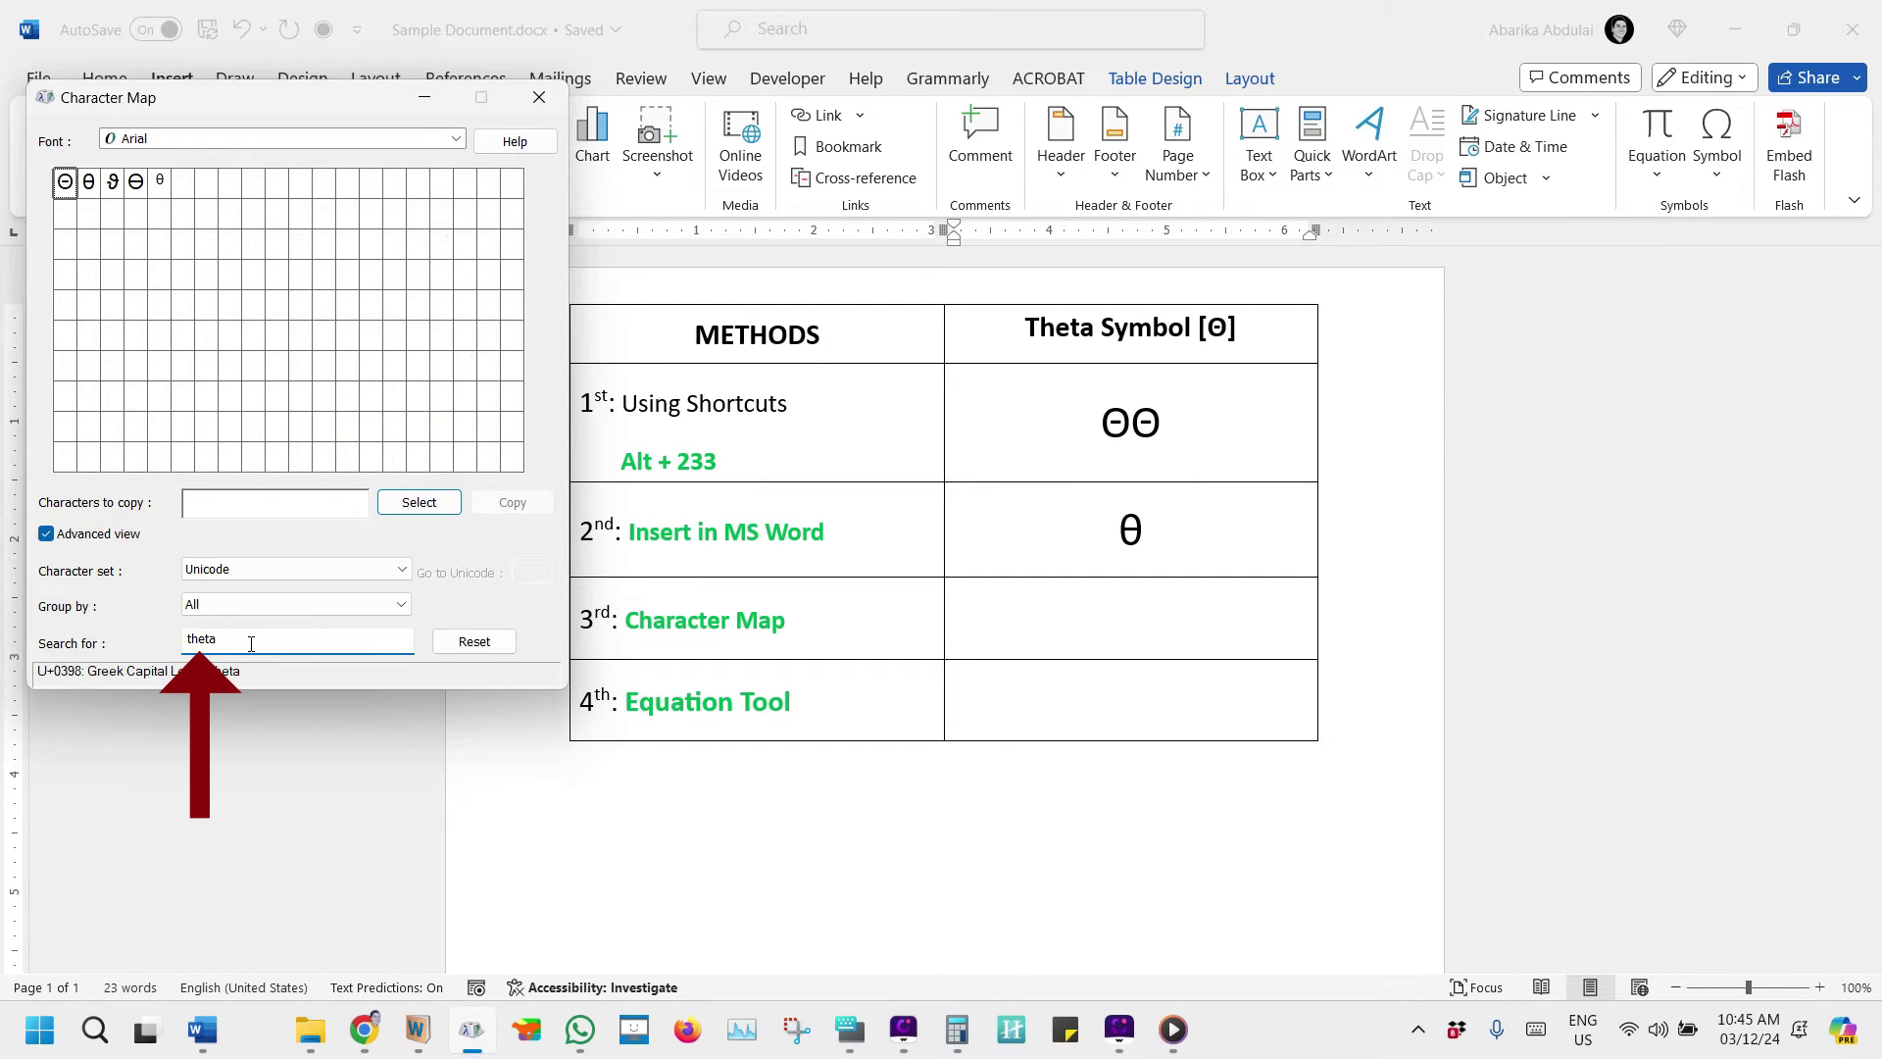
left_click(92, 189)
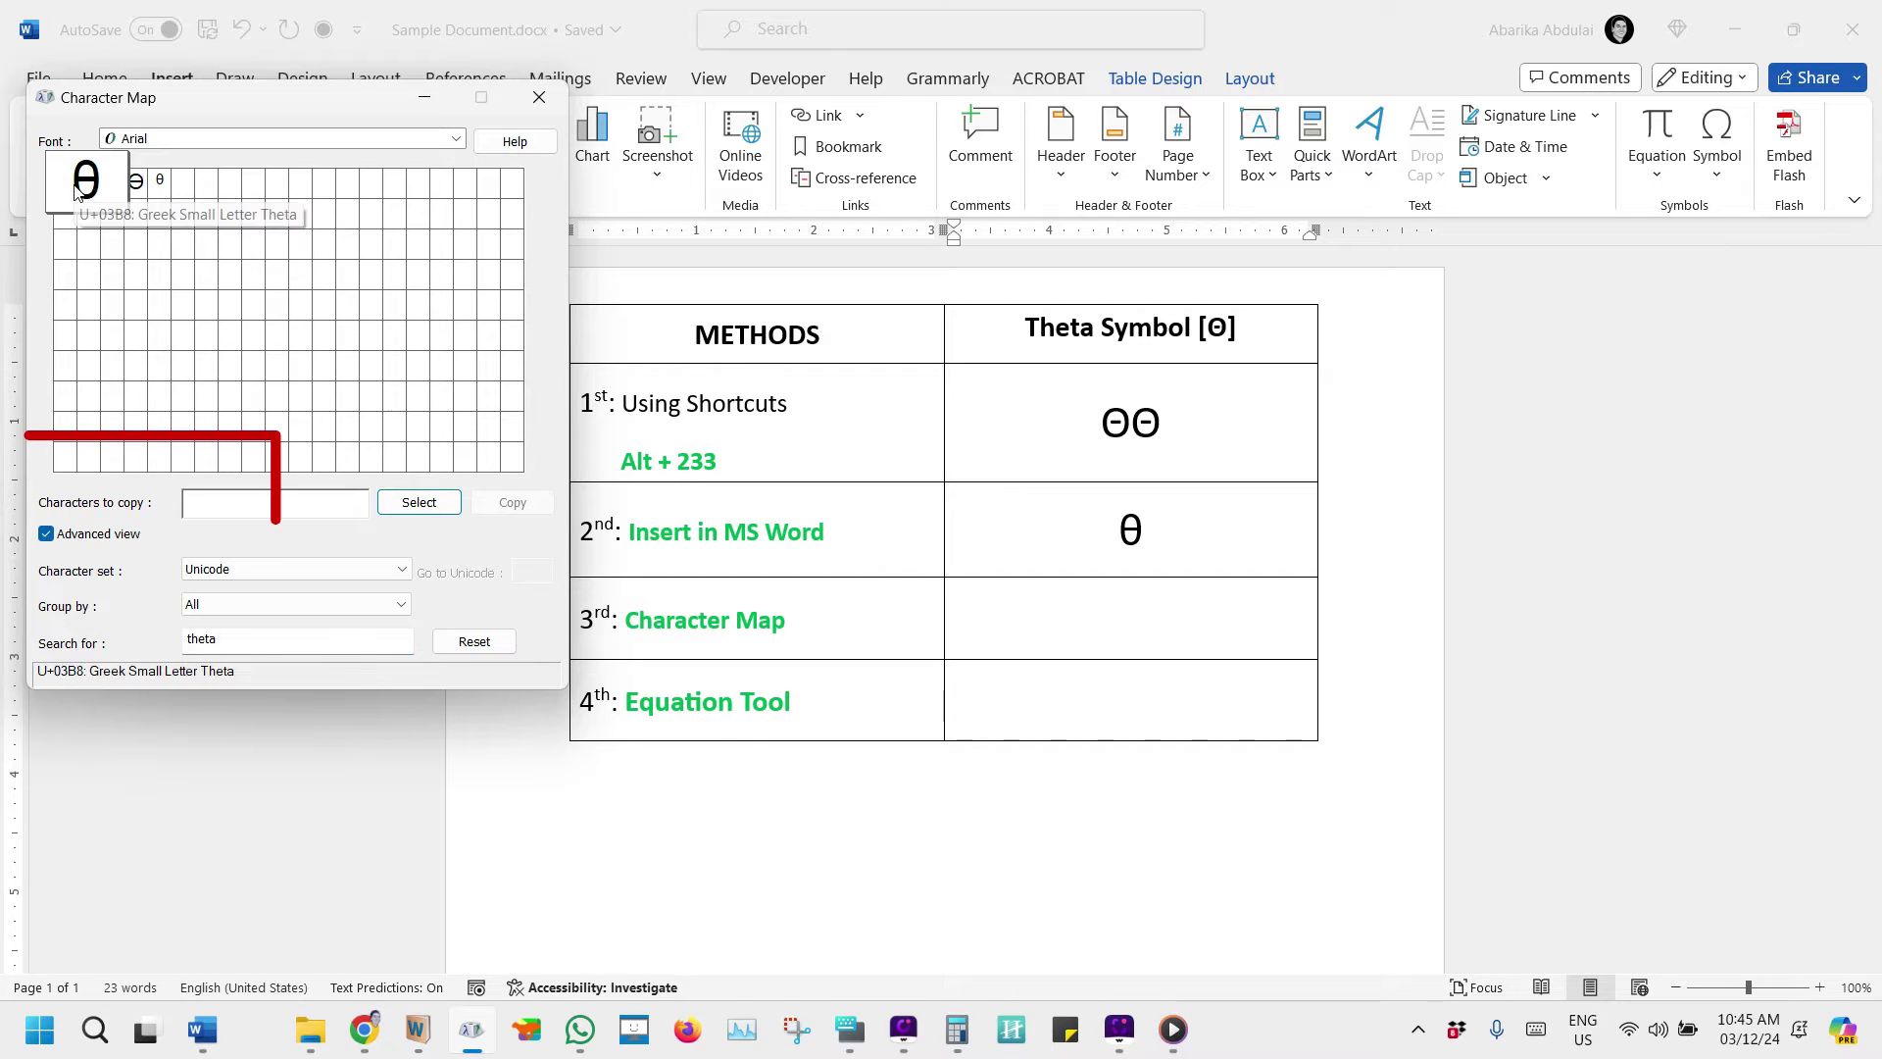
double_click(90, 188)
key("ctrl+c")
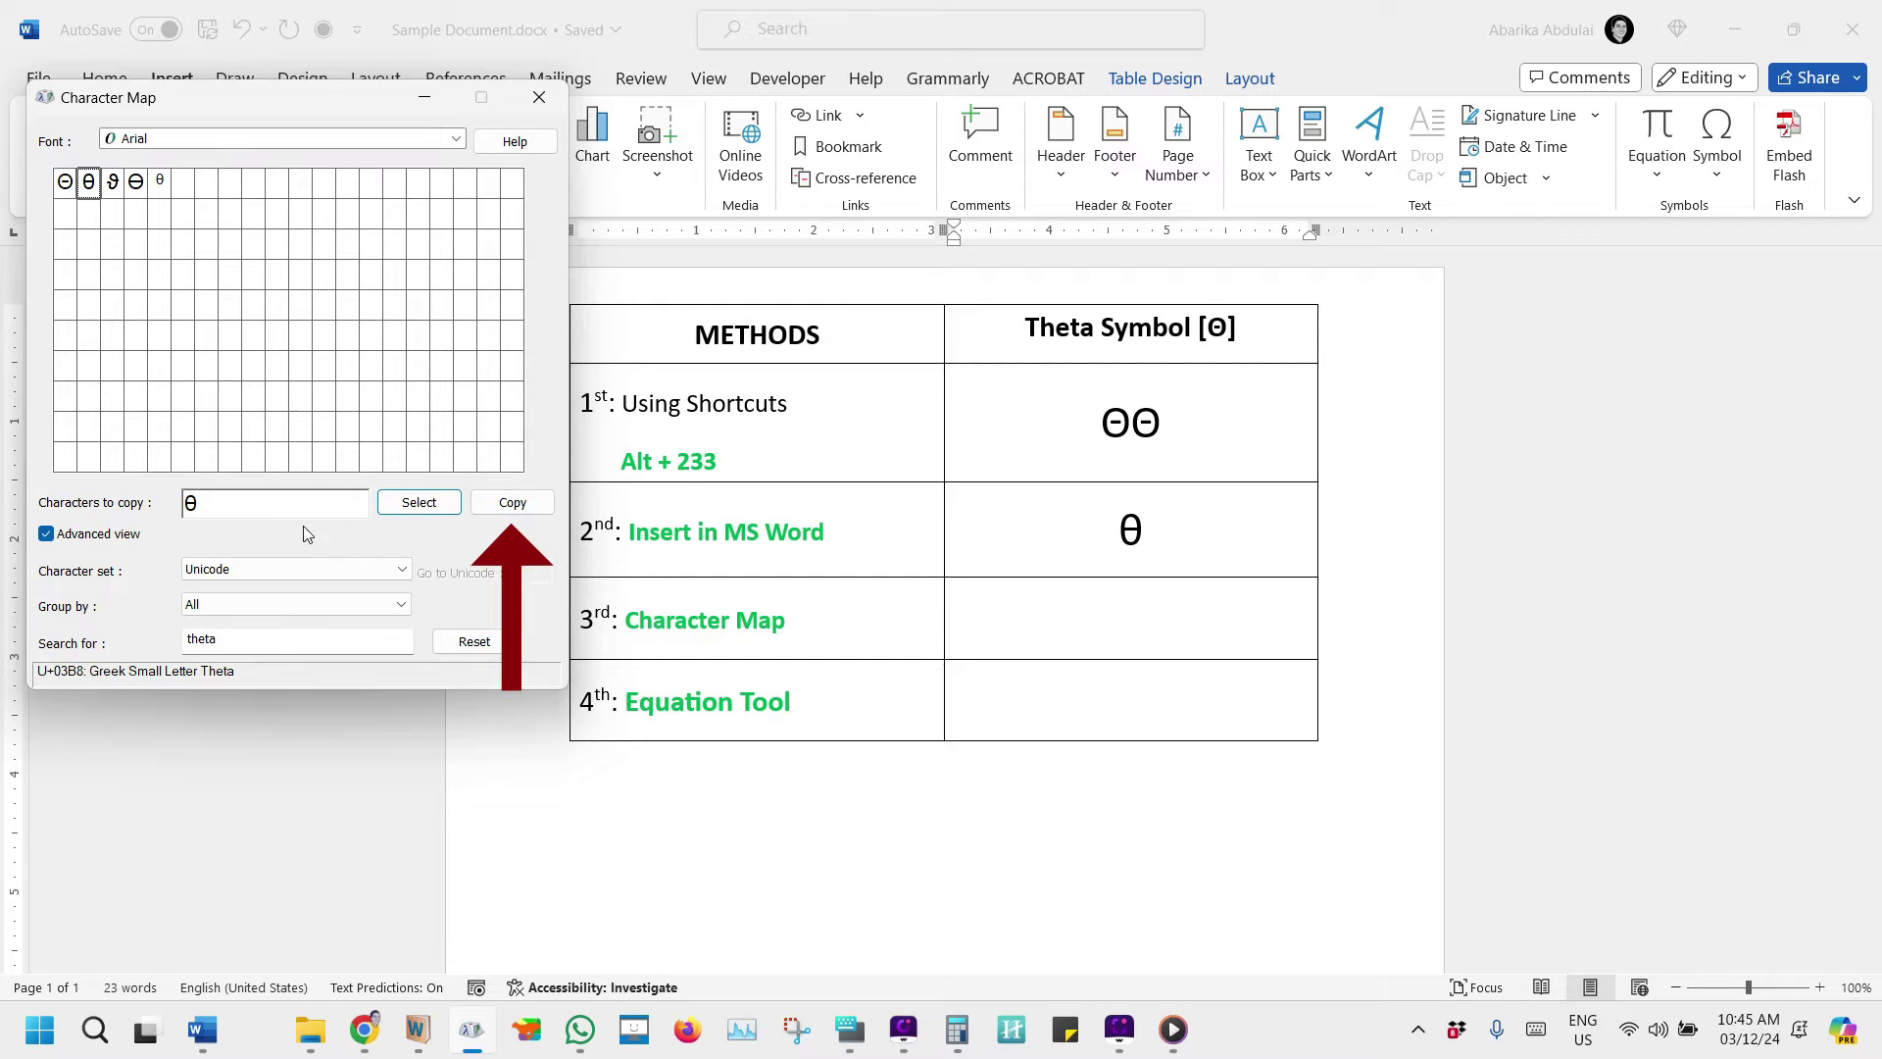
left_click(498, 508)
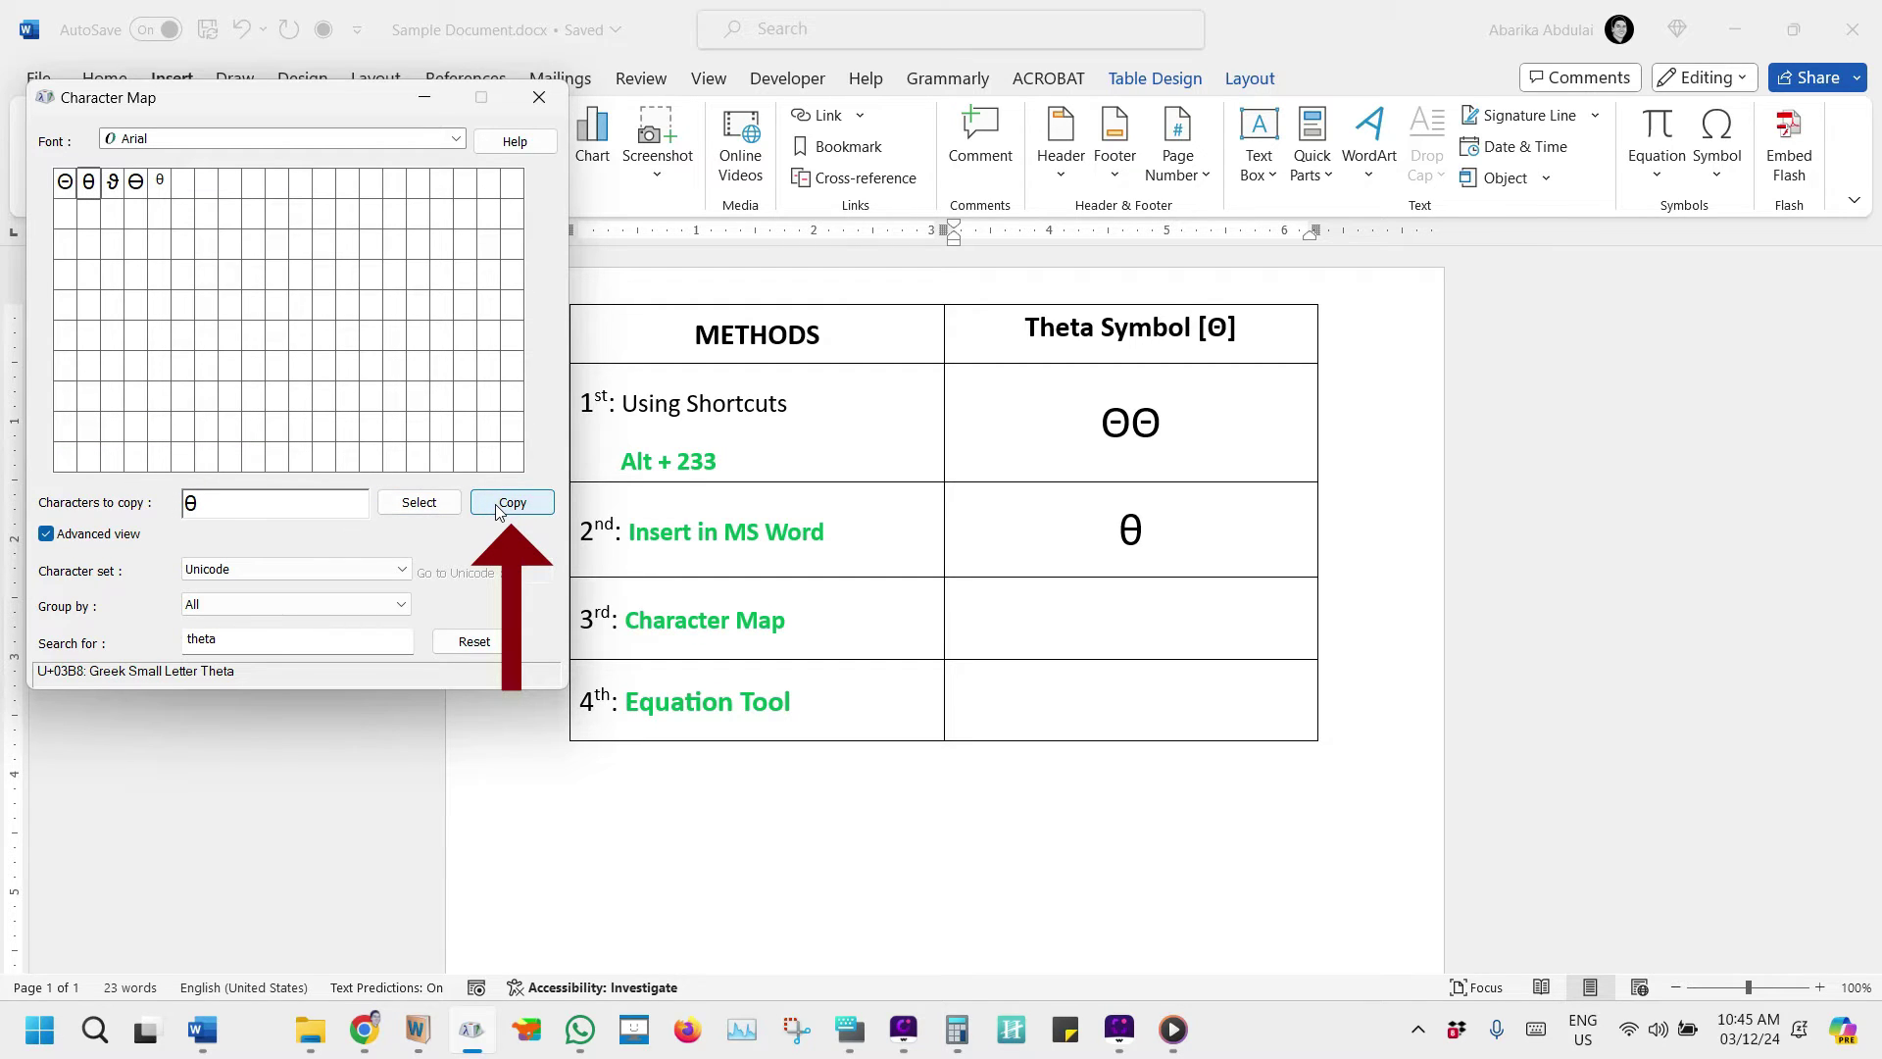
left_click(1121, 626)
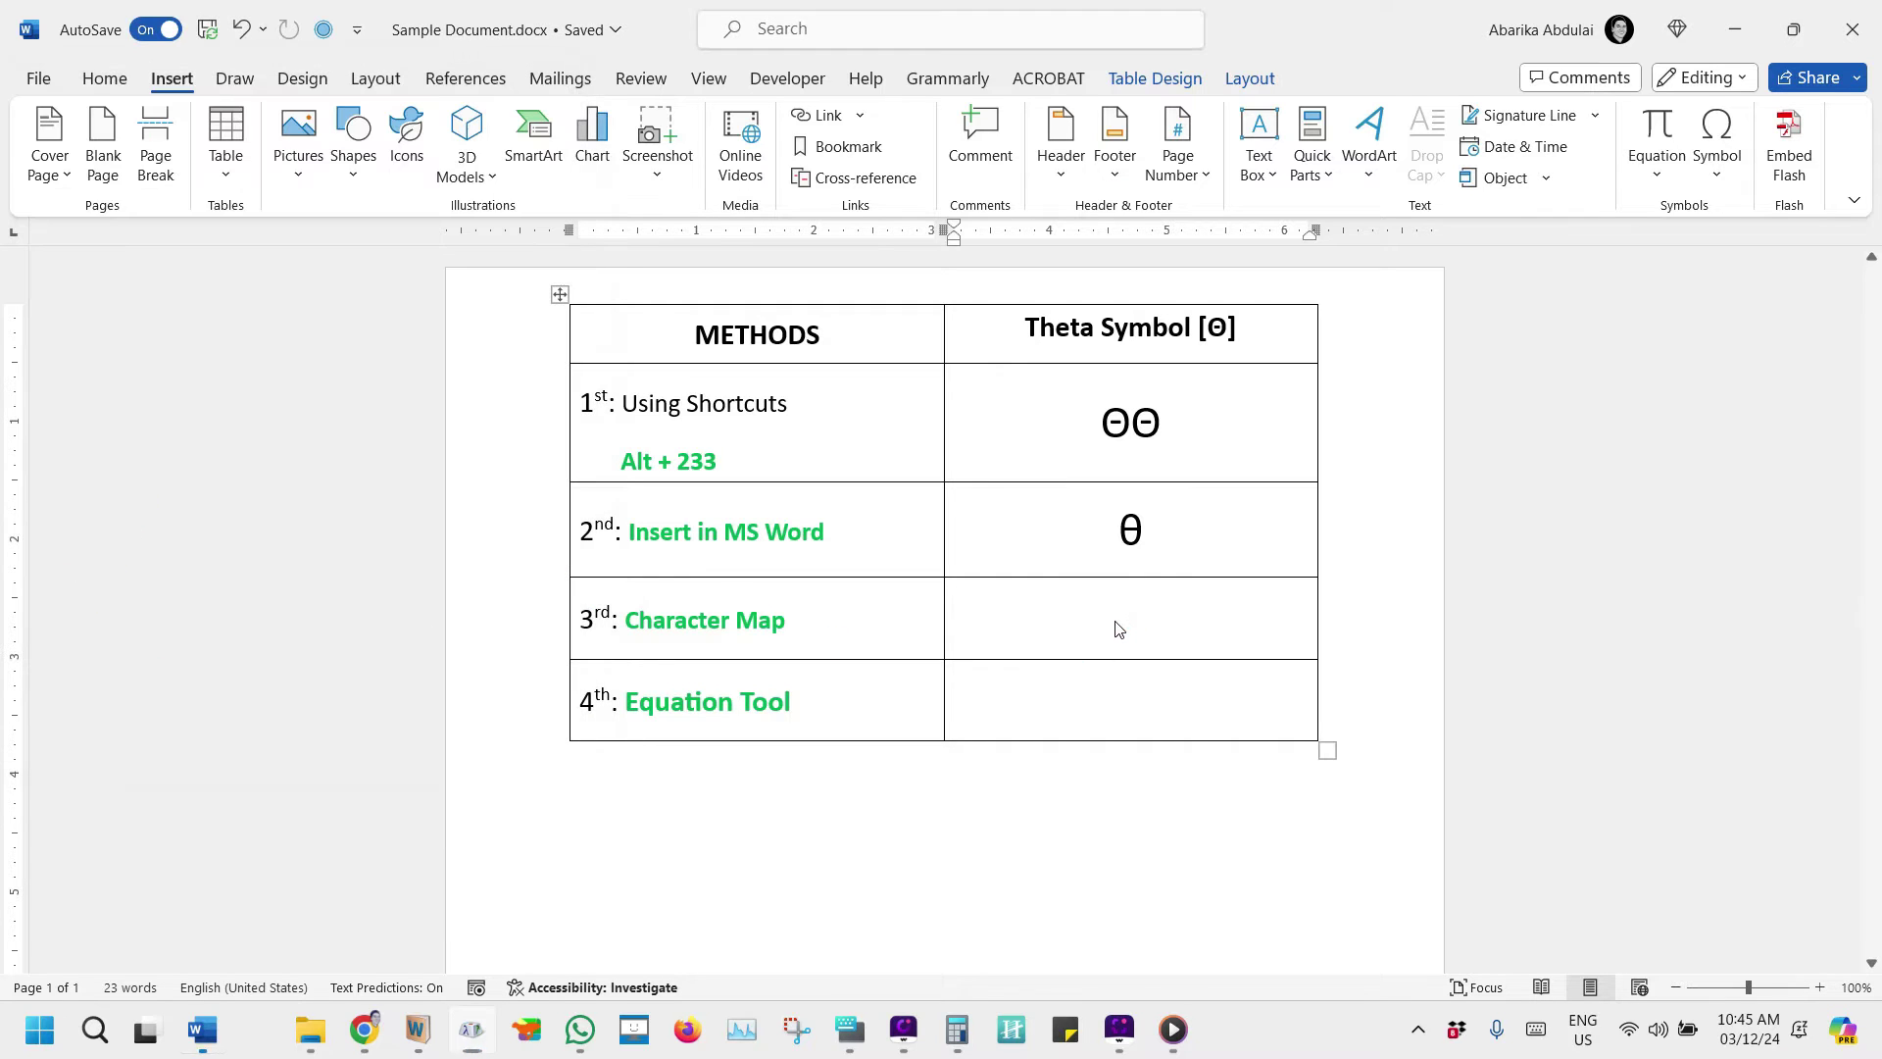
Paste the copied theta into the Character Map cell and move to the Equation Tool cell.
left_click(104, 80)
left_click(50, 174)
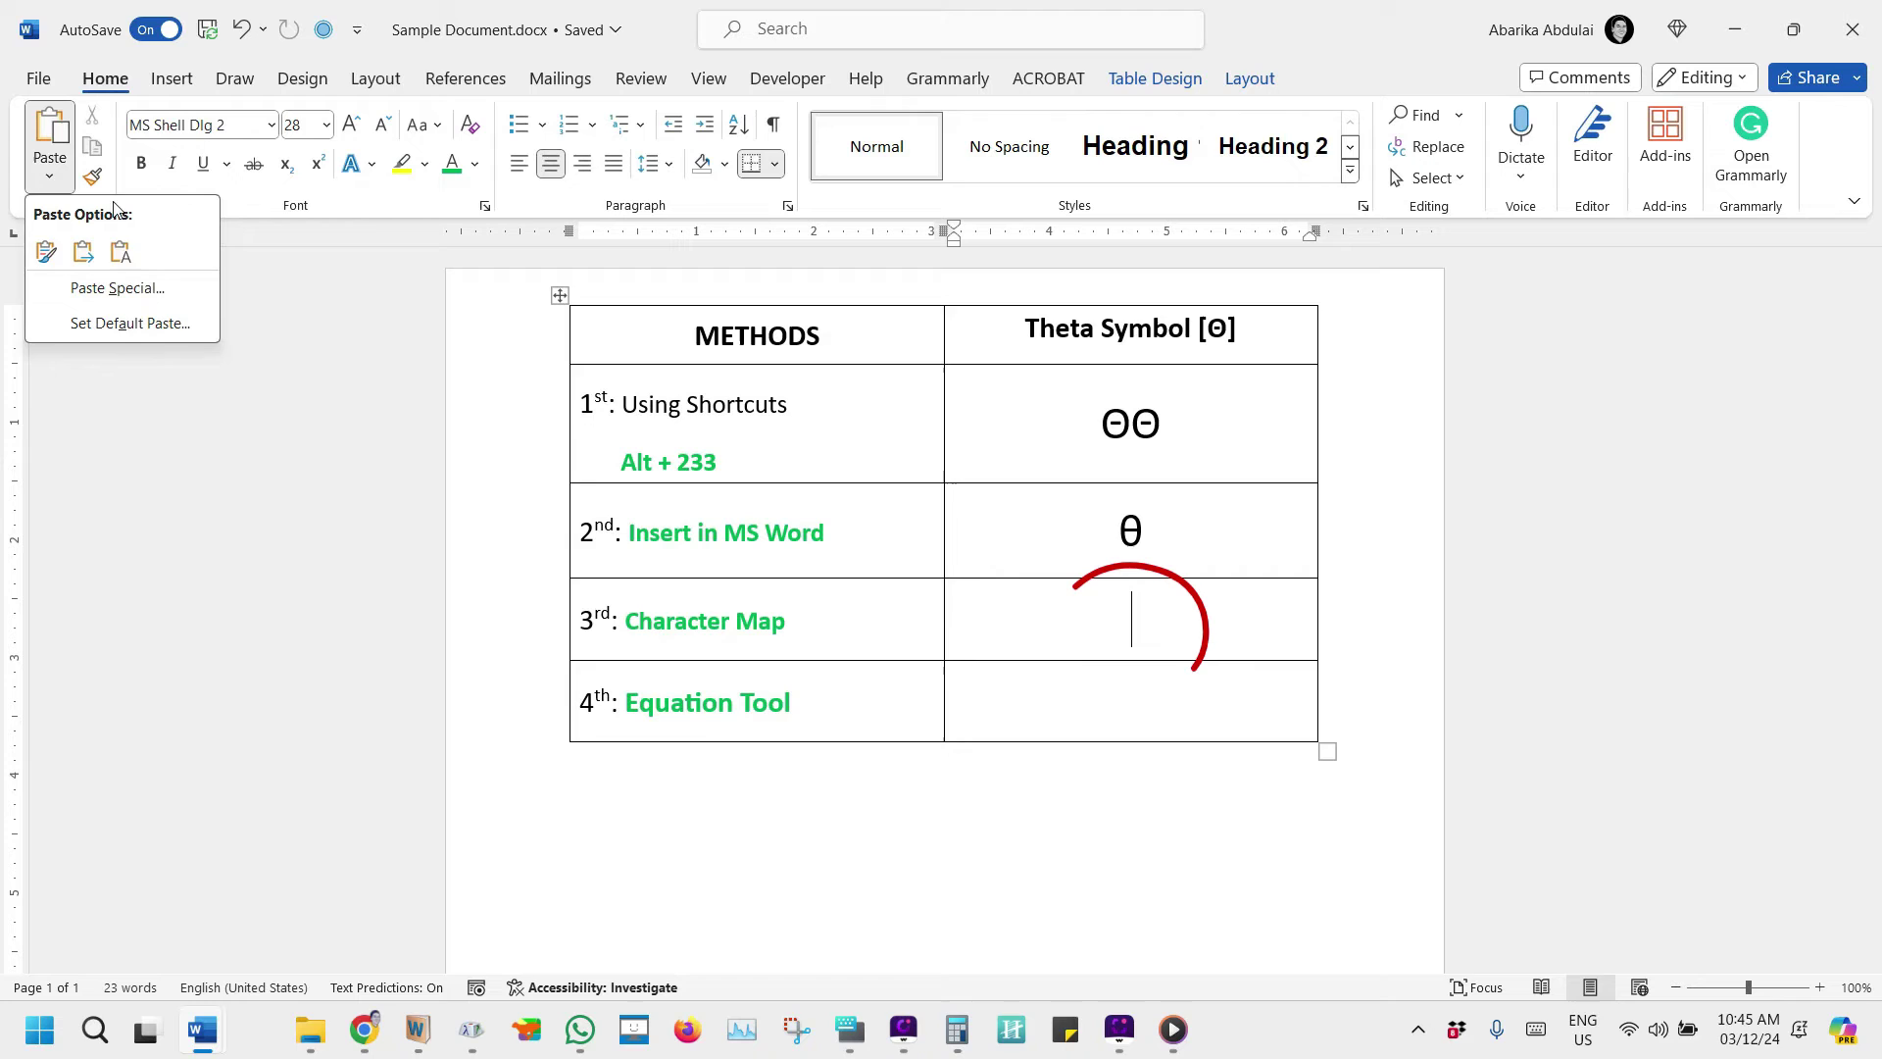
left_click(121, 252)
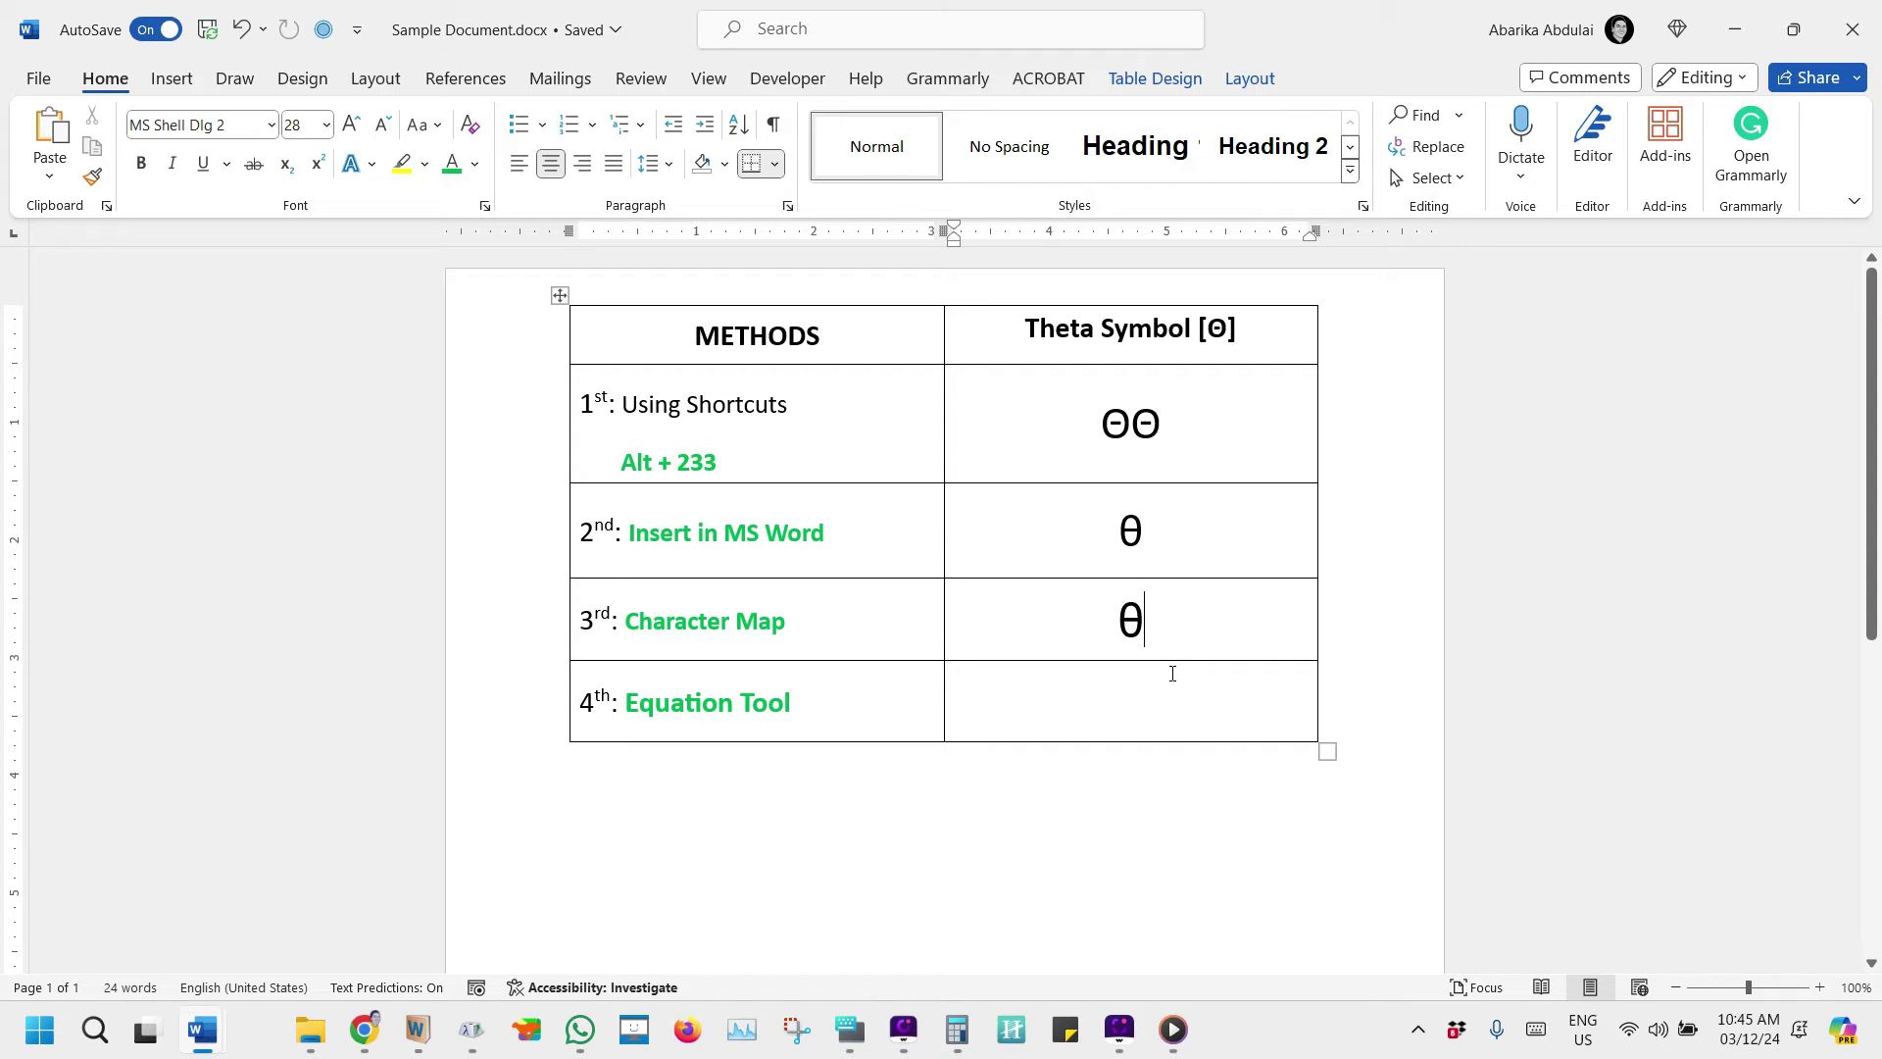
left_click(1149, 697)
Insert a new blank equation into the Equation Tool cell.
left_click(173, 77)
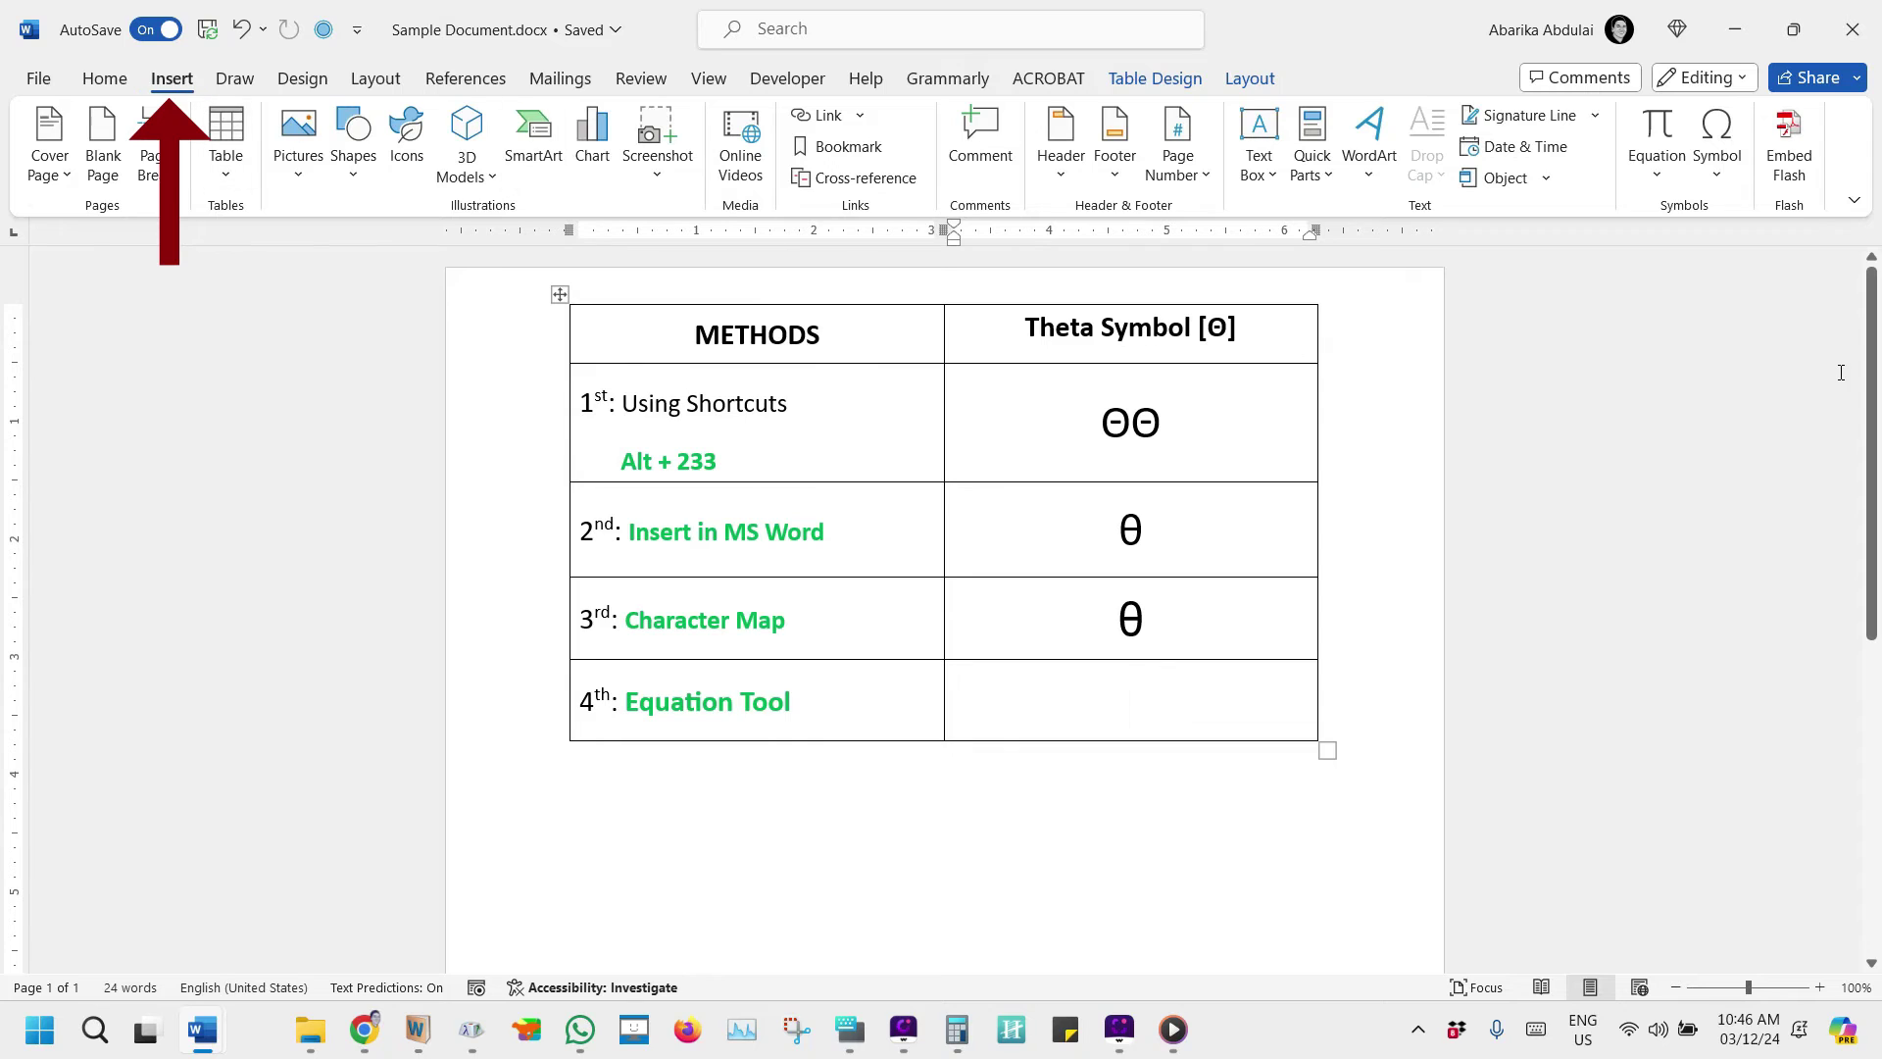
left_click(1664, 192)
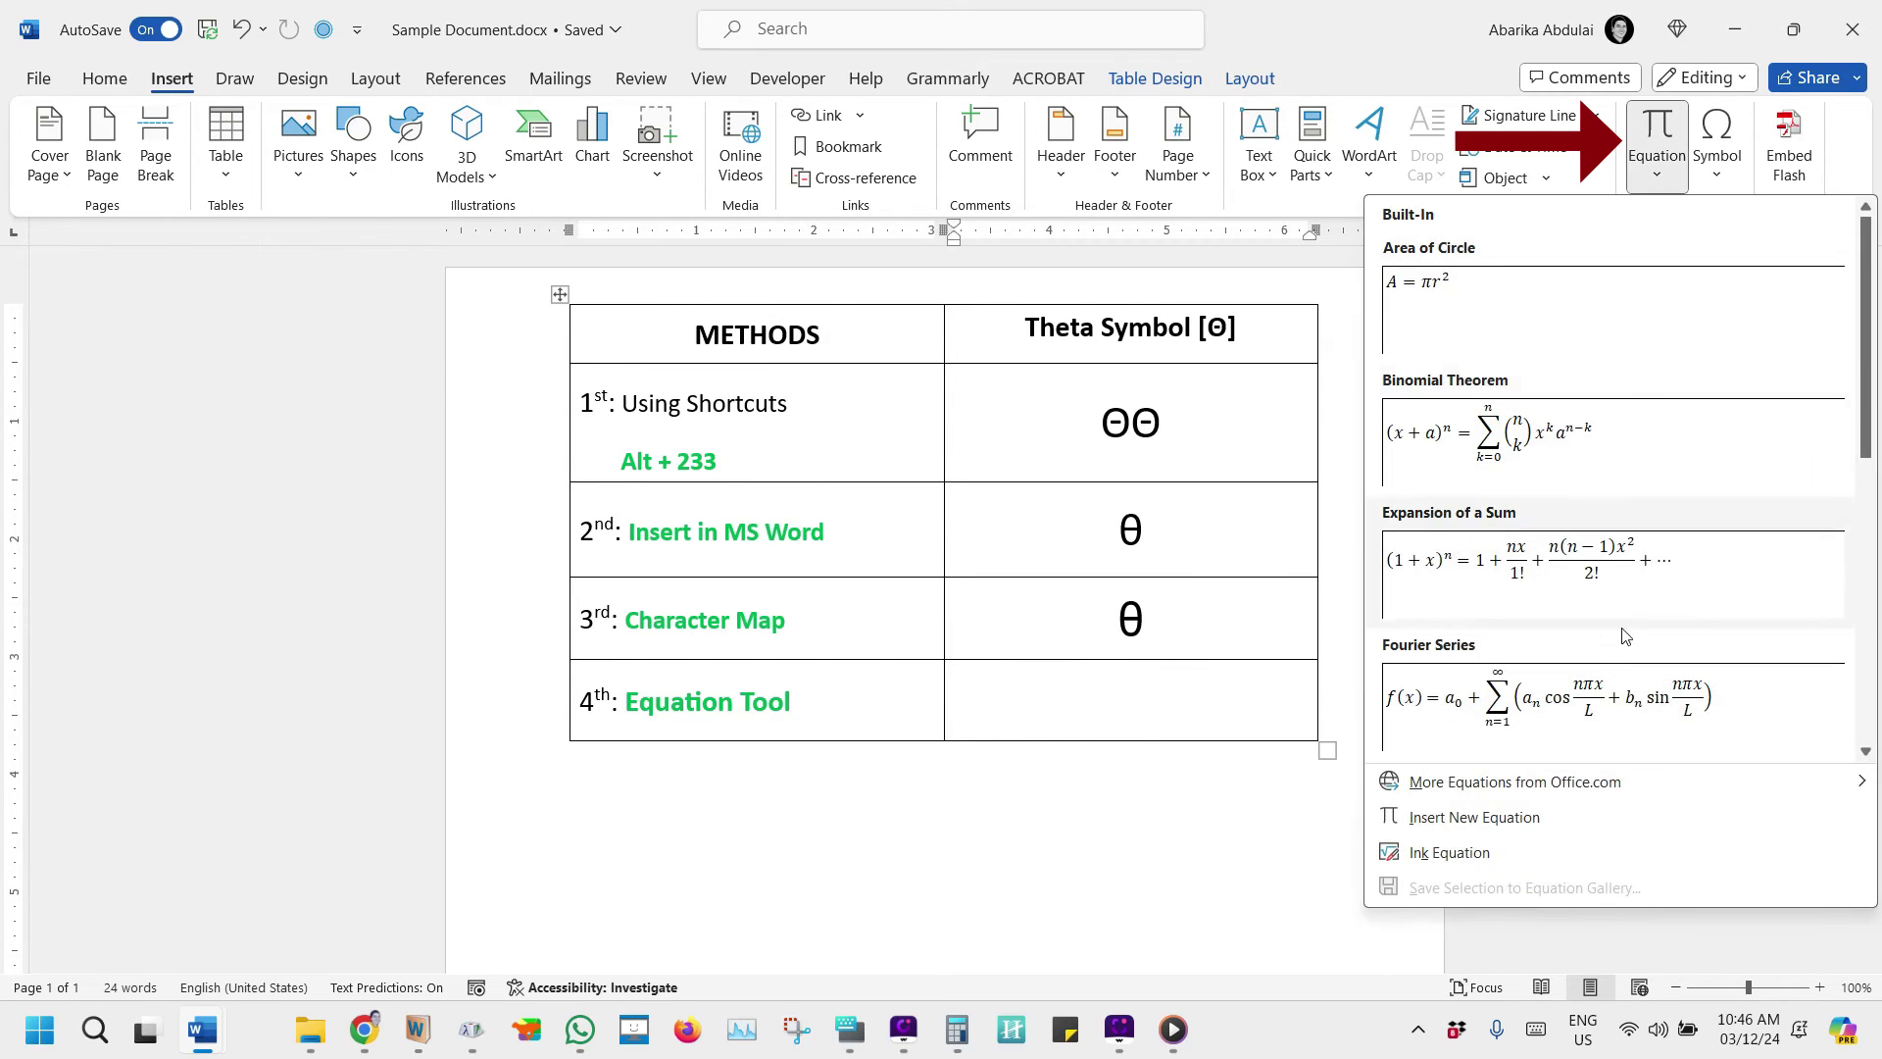
left_click(1595, 817)
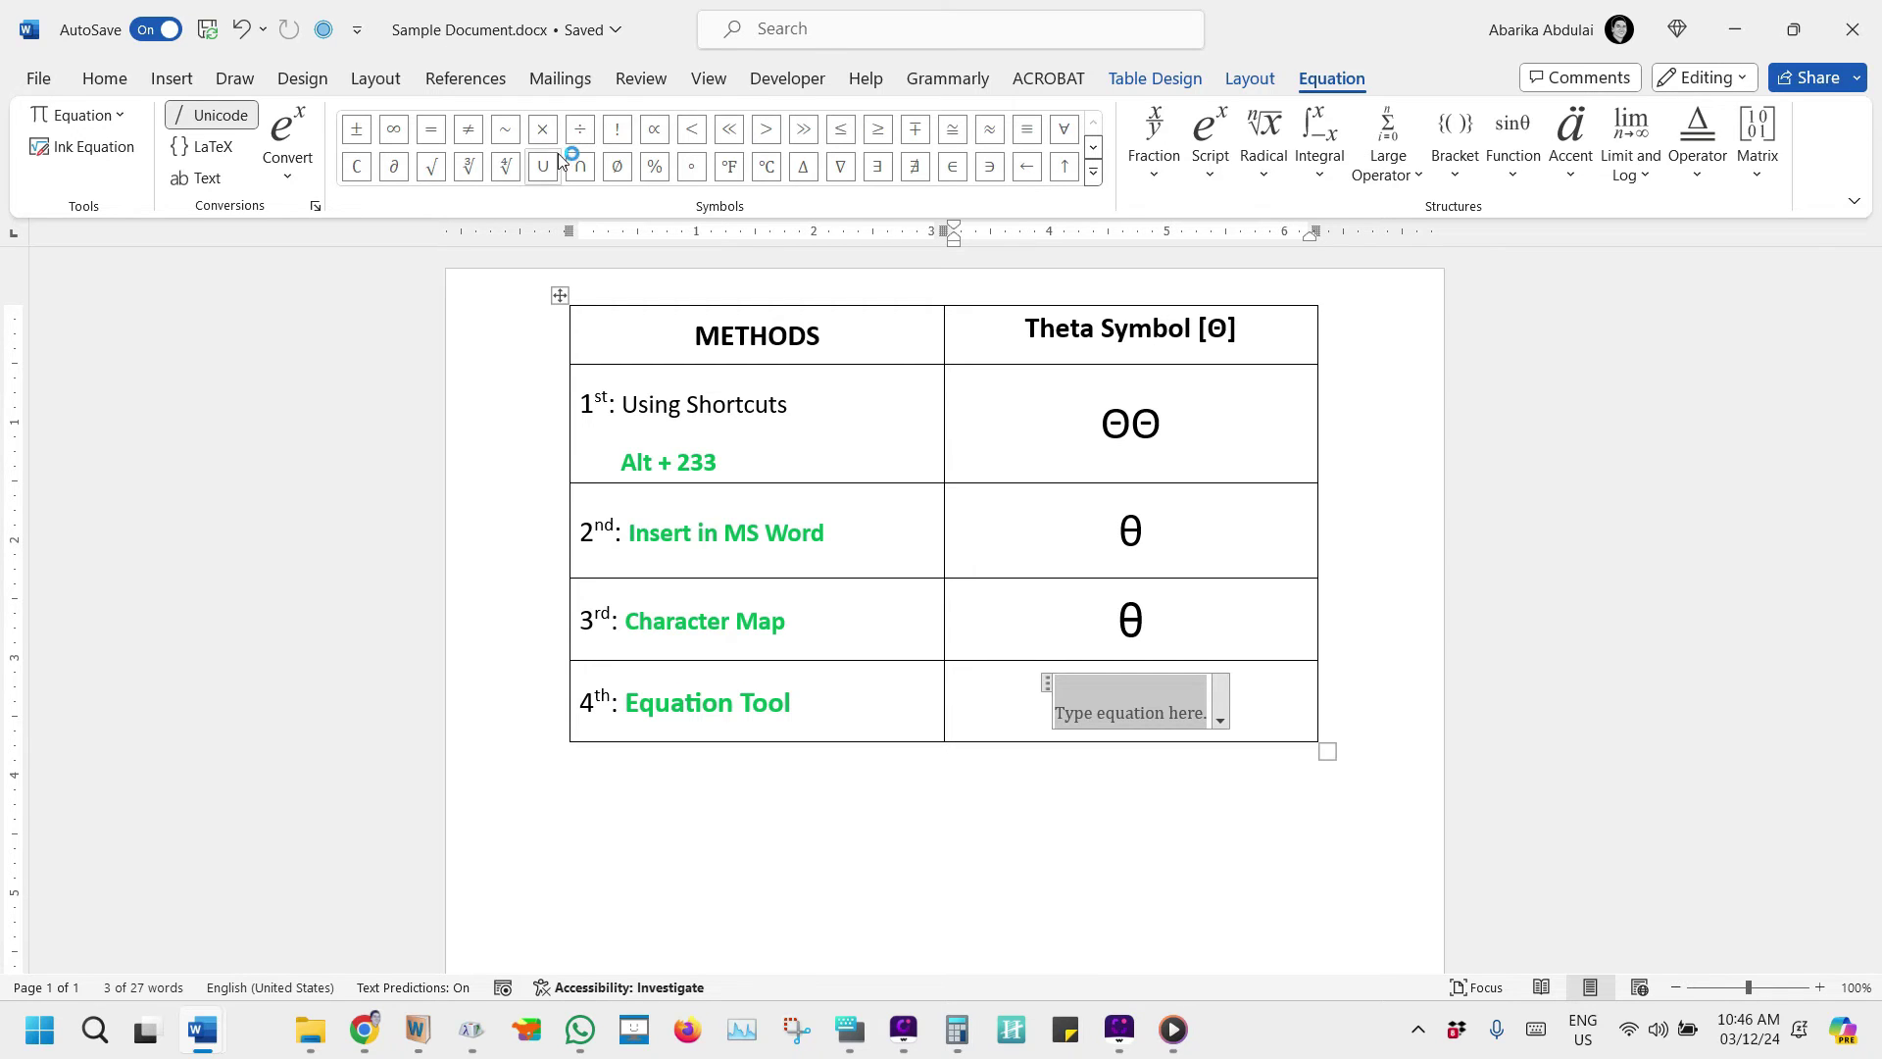
Insert θ from the equation Symbols gallery and finish editing the equation.
left_click(1092, 173)
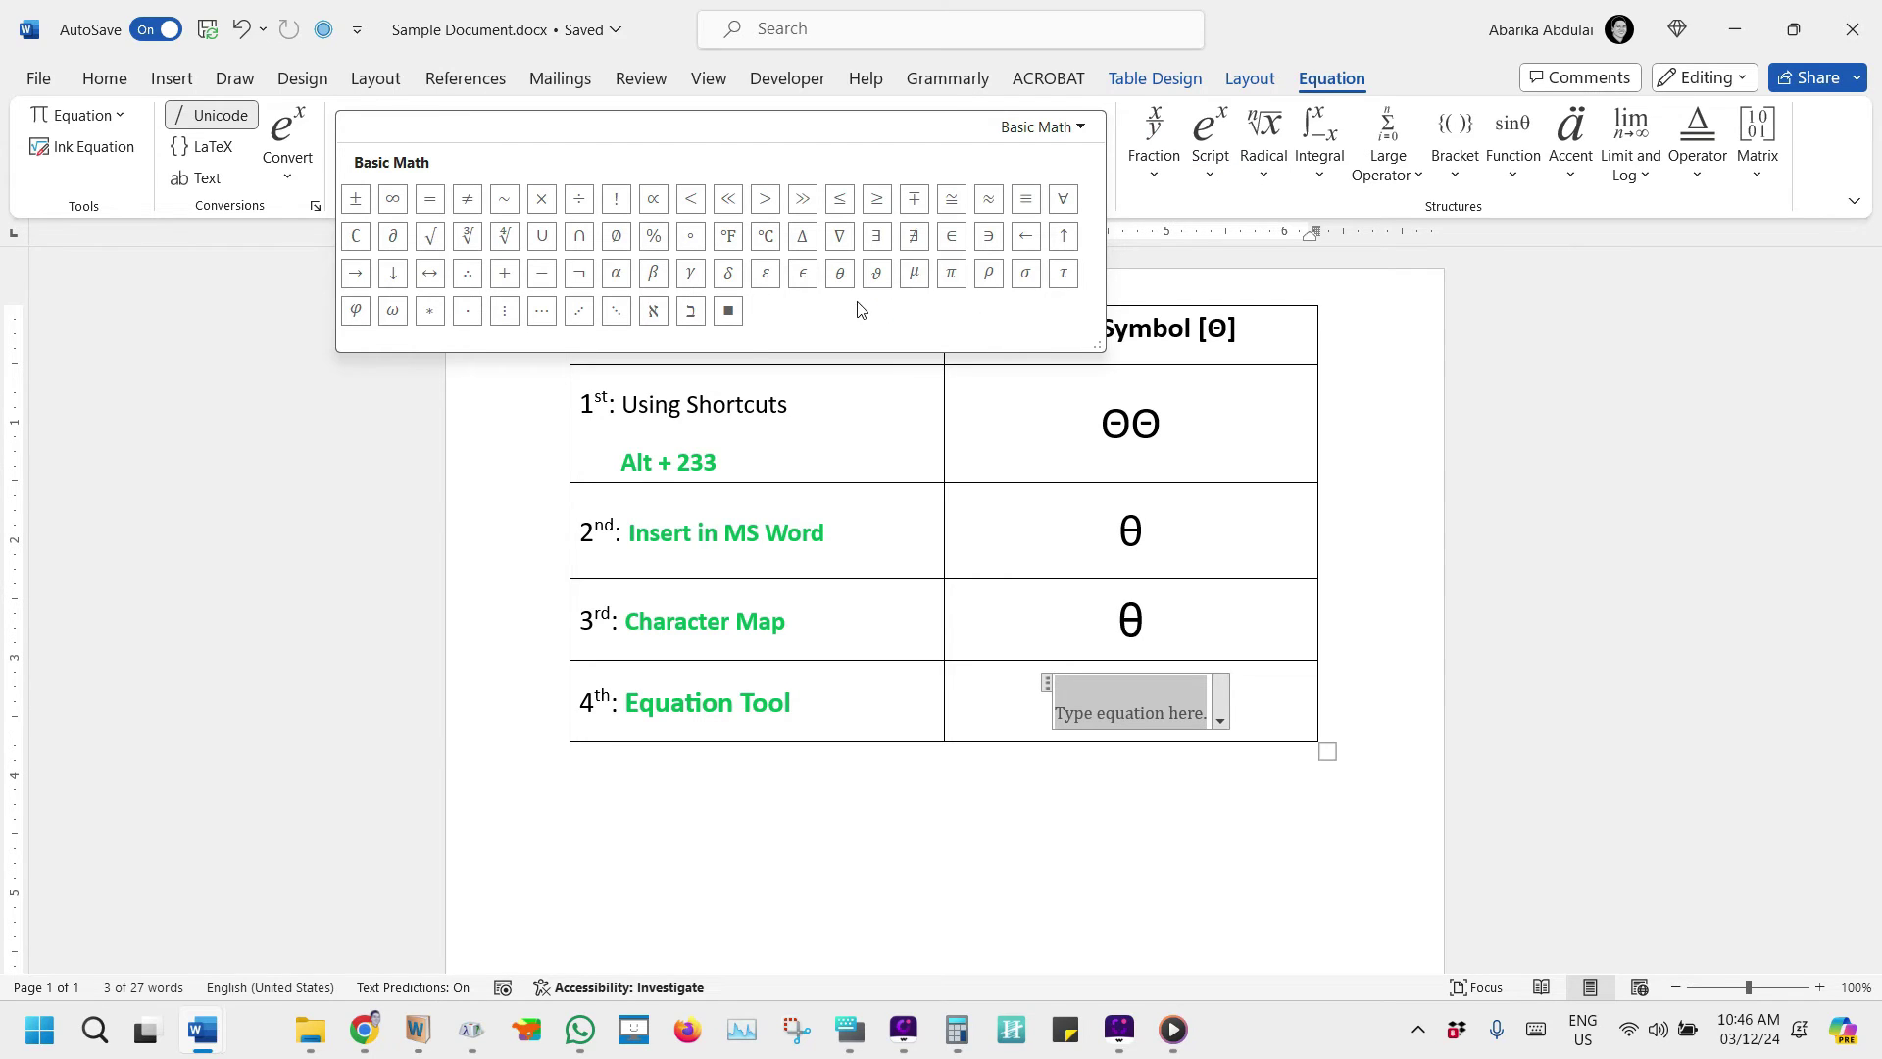
left_click(839, 271)
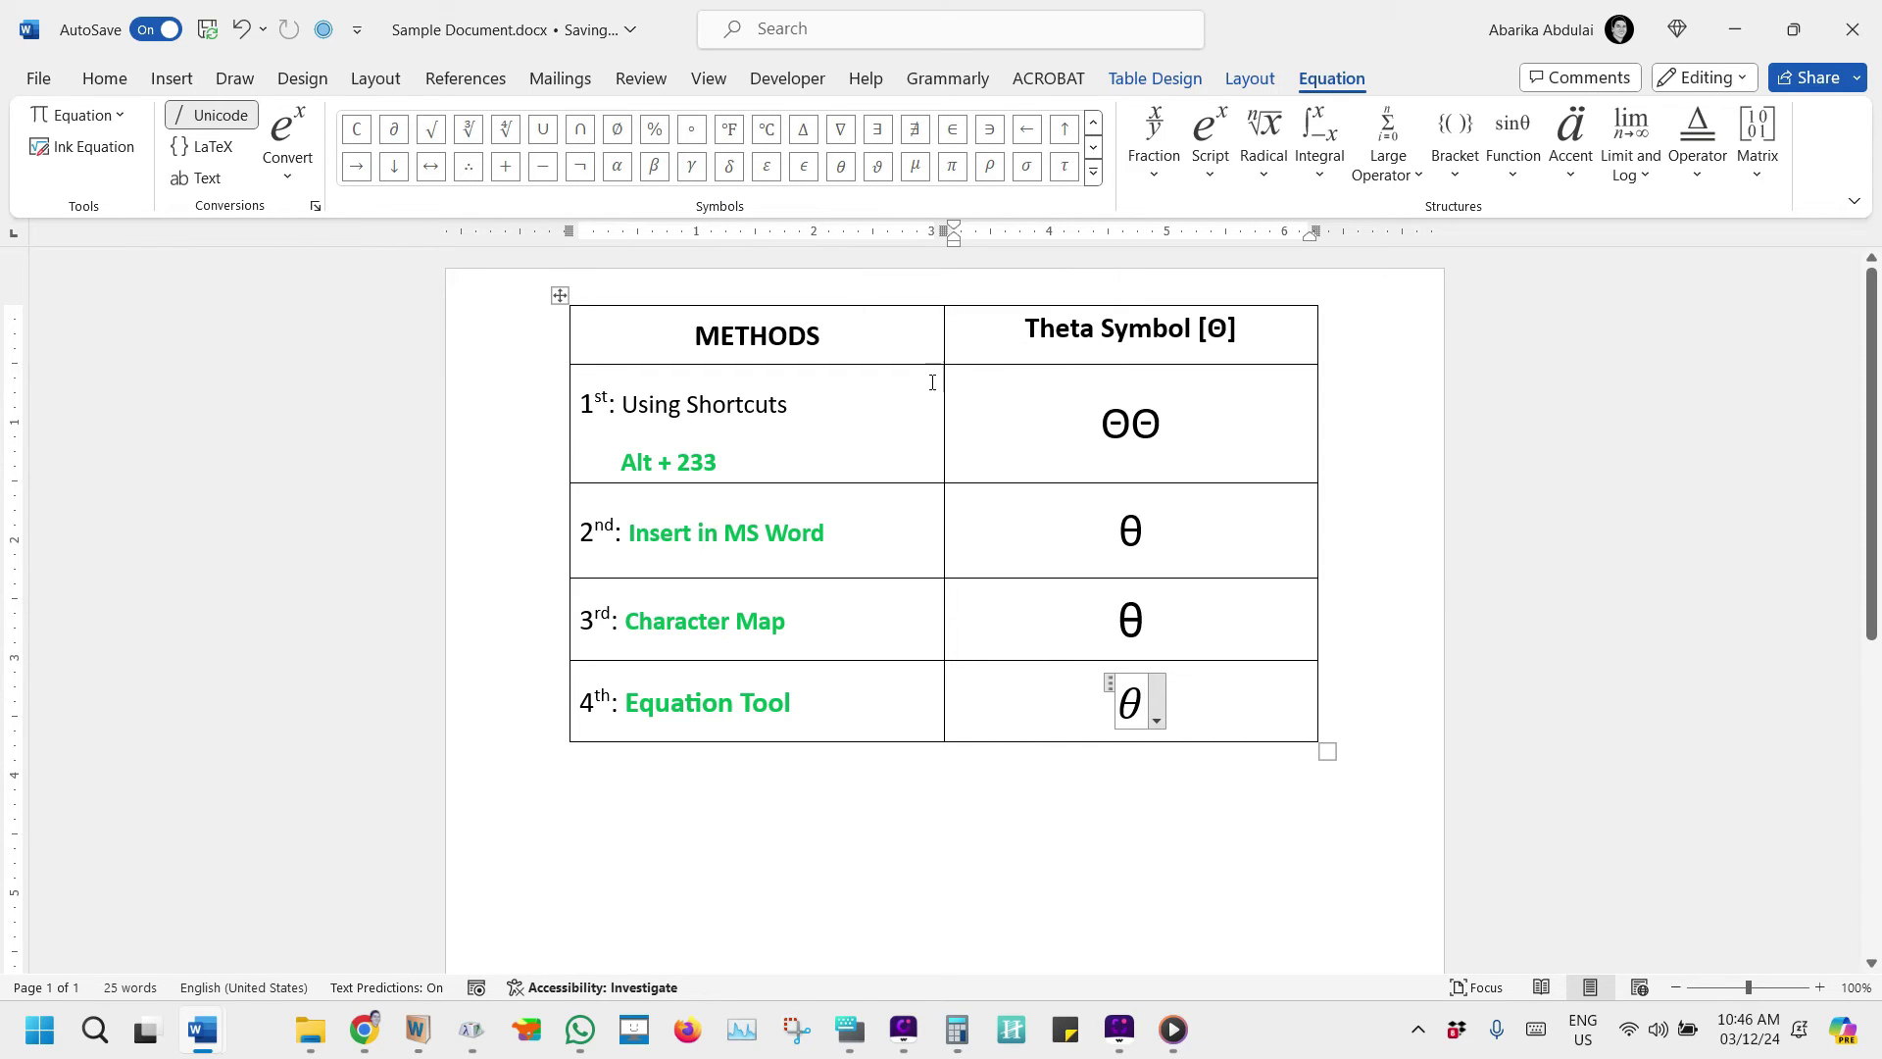
left_click(1178, 703)
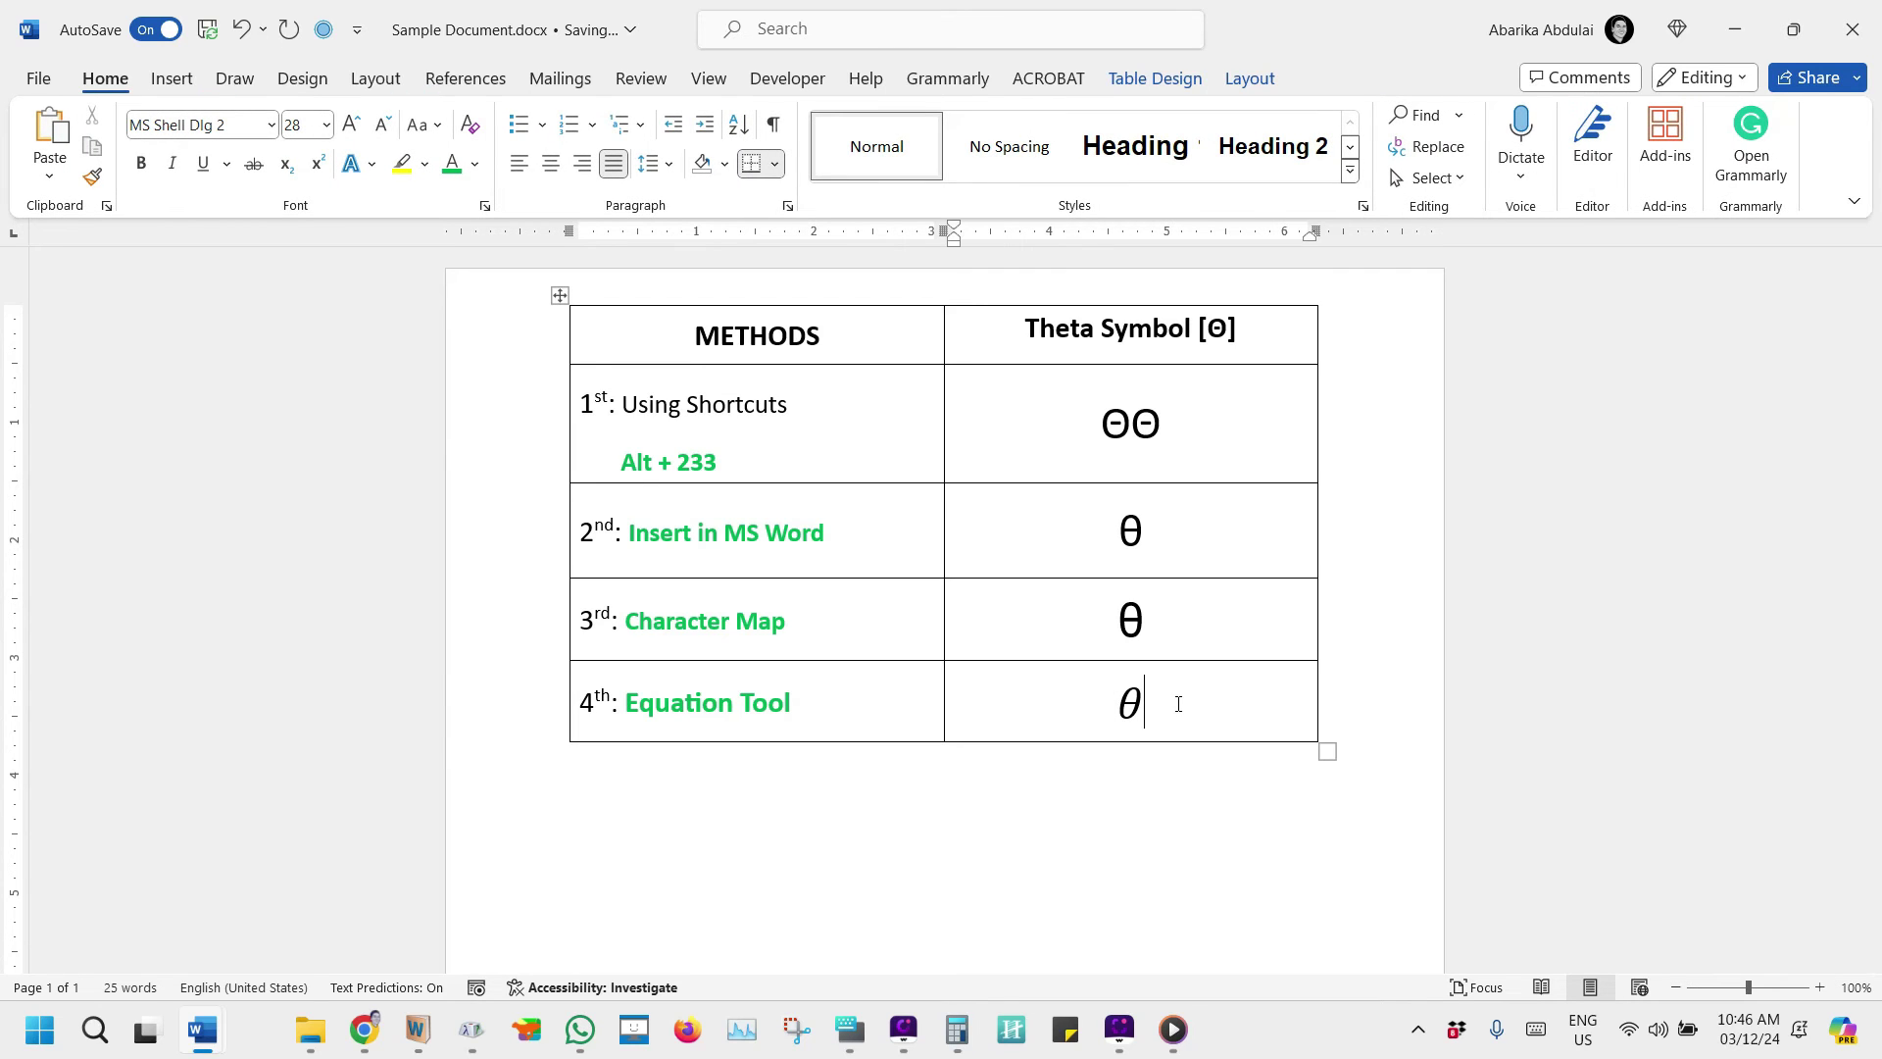